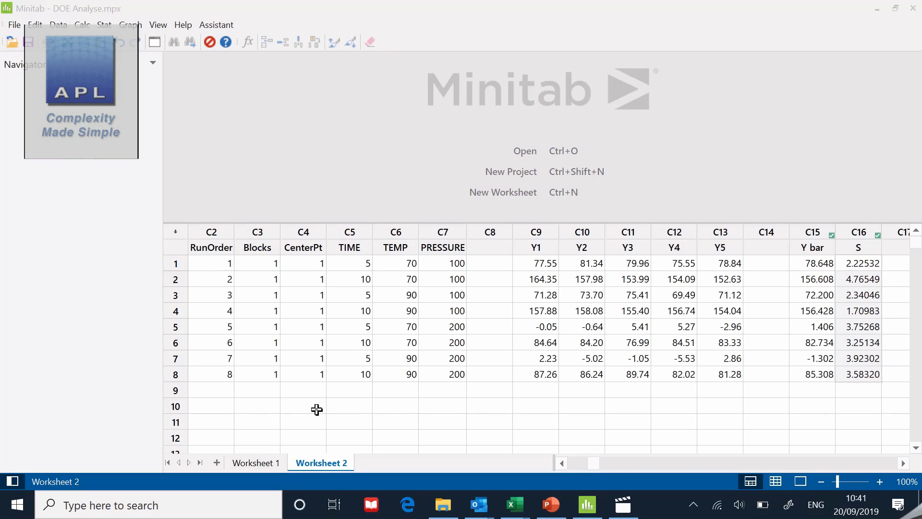
# Highlight the Y1–Y5 replicate readings of runs 1 and 2, then the Y bar and S columns.
pyautogui.click(546, 263)
pyautogui.moveTo(546, 263); pyautogui.dragTo(717, 267)
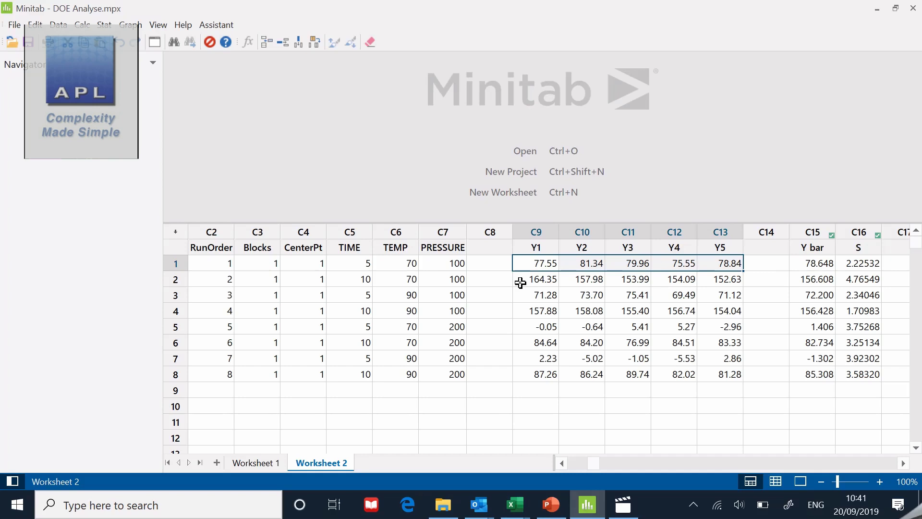
pyautogui.moveTo(520, 280); pyautogui.dragTo(711, 277)
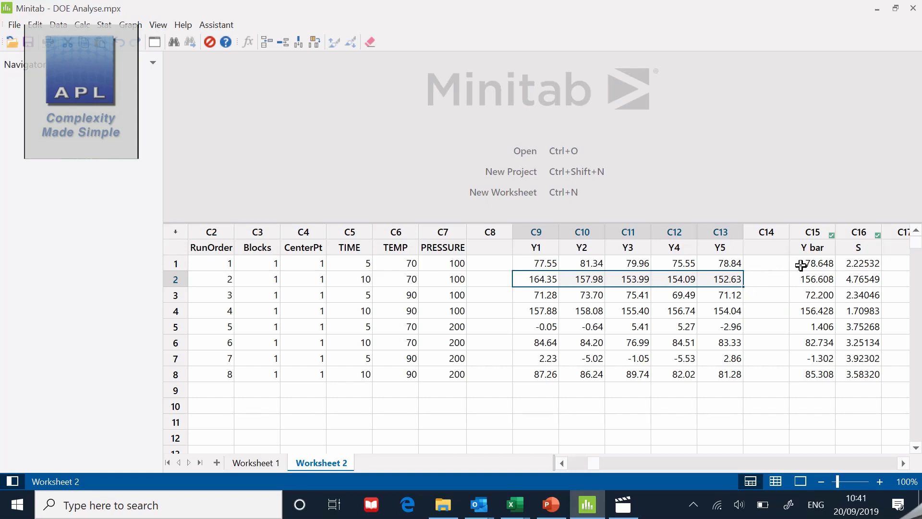
pyautogui.moveTo(808, 251); pyautogui.dragTo(848, 379)
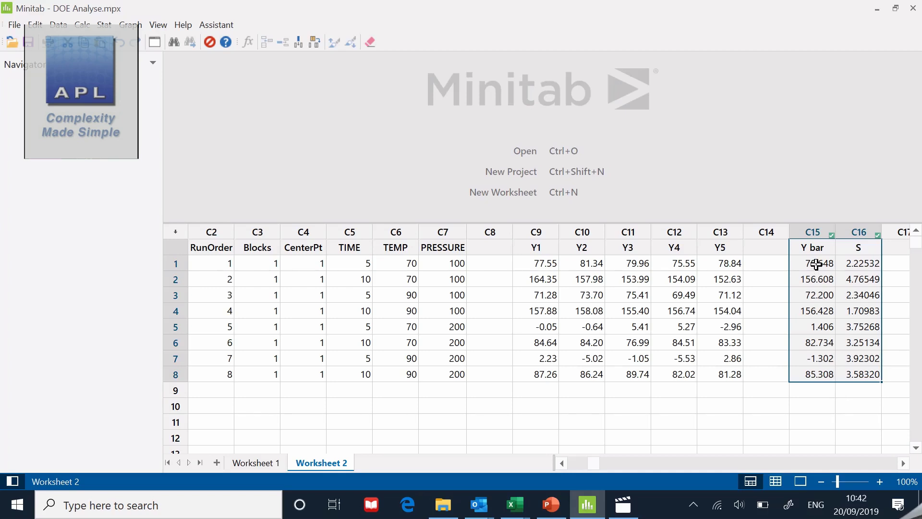
pyautogui.moveTo(816, 264); pyautogui.dragTo(820, 368)
pyautogui.moveTo(855, 266); pyautogui.dragTo(867, 375)
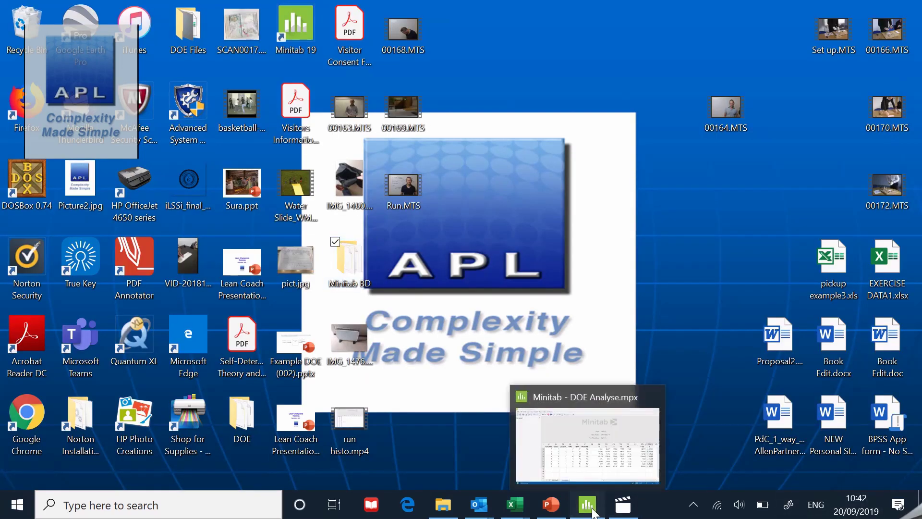
# Restore the DOE Analyse.mpx window from the taskbar.
pyautogui.click(594, 511)
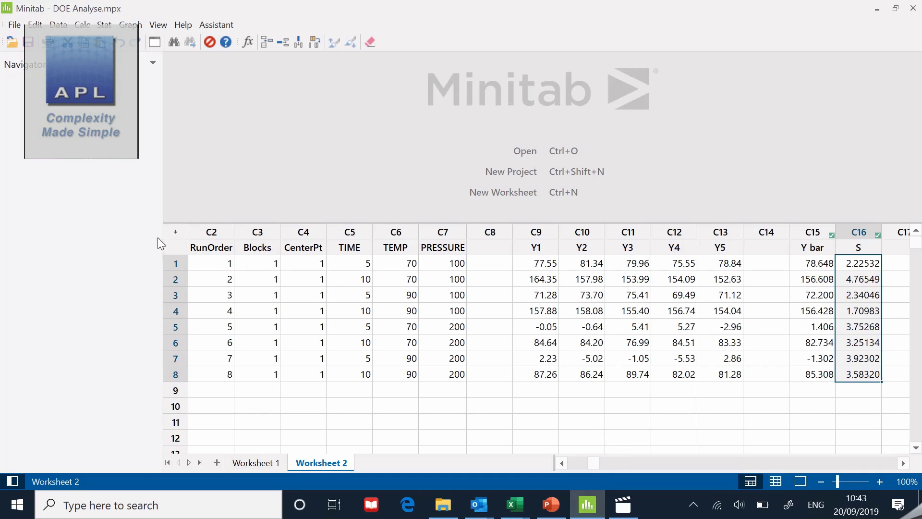
# In Analyze Factorial Design, replace the responses with C15 Y bar and C16 S.
pyautogui.click(105, 27)
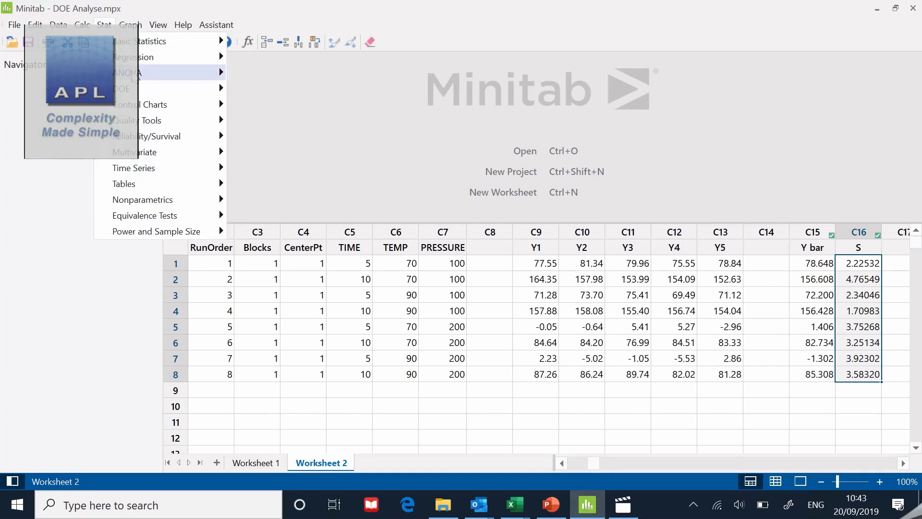
pyautogui.moveTo(152, 92)
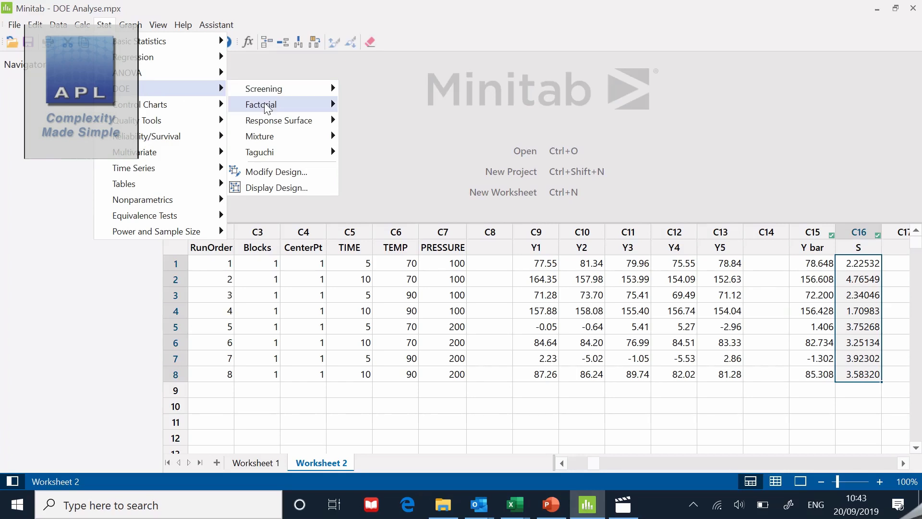
pyautogui.moveTo(307, 104)
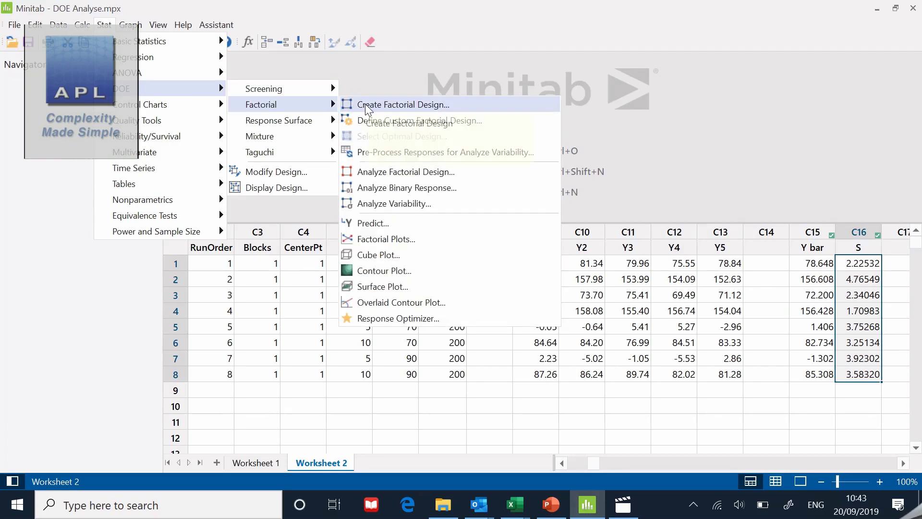
pyautogui.click(378, 173)
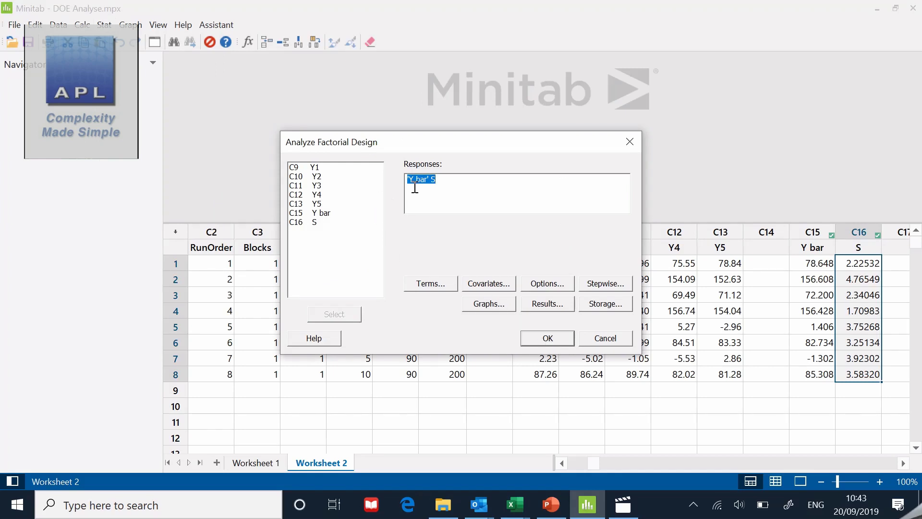
pyautogui.click(444, 181)
pyautogui.press('BackSpace')
pyautogui.press('BackSpace')
pyautogui.press('BackSpace')
pyautogui.press('BackSpace')
pyautogui.press('BackSpace')
pyautogui.press('BackSpace')
pyautogui.press('BackSpace')
pyautogui.press('BackSpace')
pyautogui.press('BackSpace')
pyautogui.click(312, 213)
pyautogui.doubleClick(312, 217)
pyautogui.doubleClick(315, 224)
# Set the model terms to order 2: TIME, TEMP, PRESSURE, AB, AC, BC, excluding ABC.
pyautogui.click(427, 287)
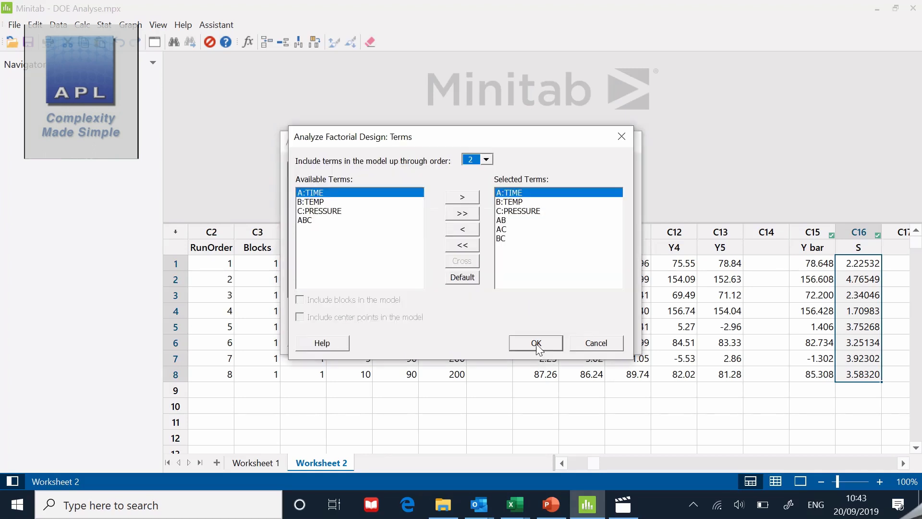
pyautogui.click(310, 222)
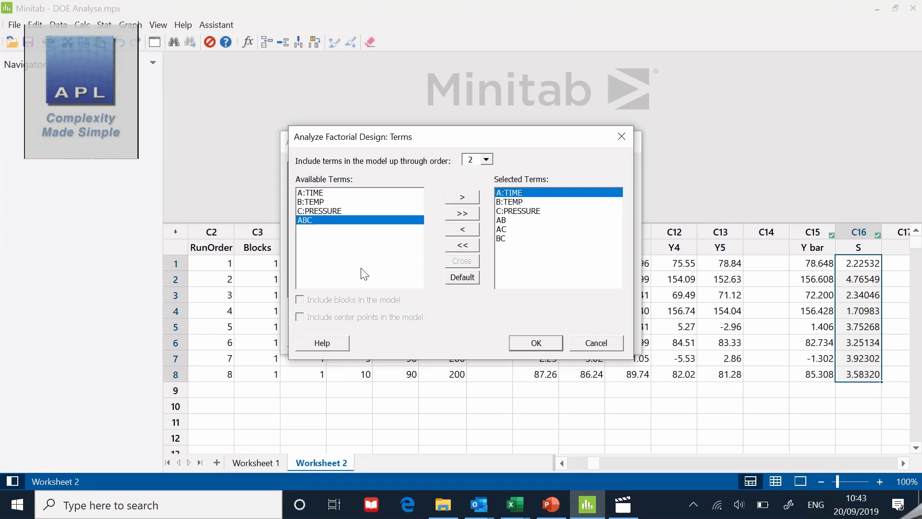
pyautogui.click(489, 159)
pyautogui.click(480, 191)
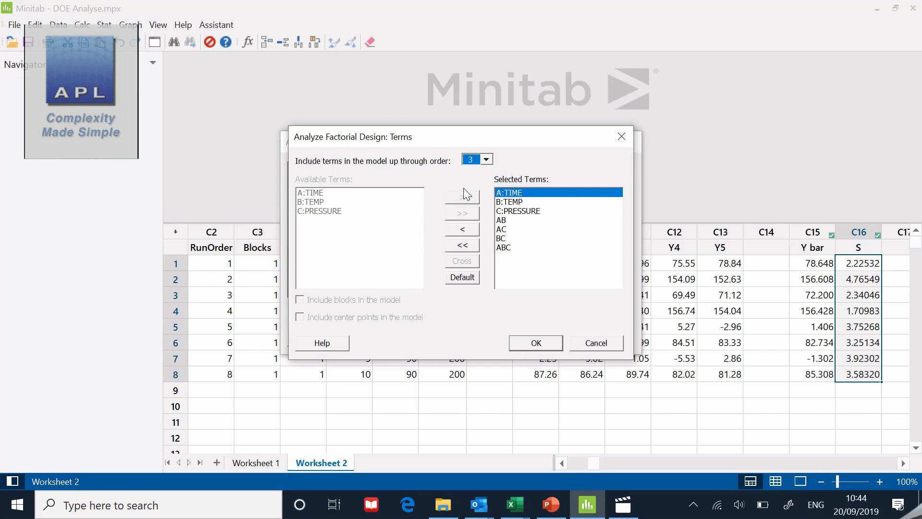
pyautogui.click(487, 159)
pyautogui.click(480, 180)
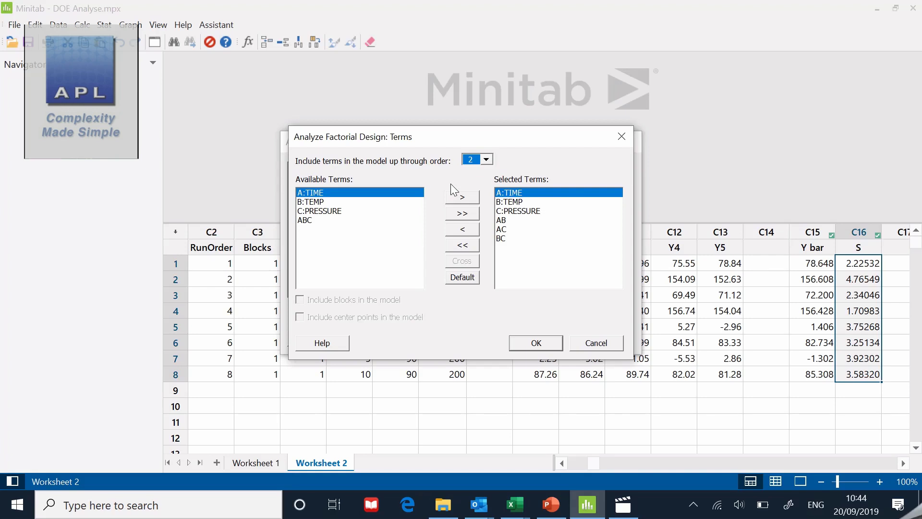
# Accept the order-2 terms, the Pareto effects plot, and the default 95% two-sided confidence options.
pyautogui.click(535, 344)
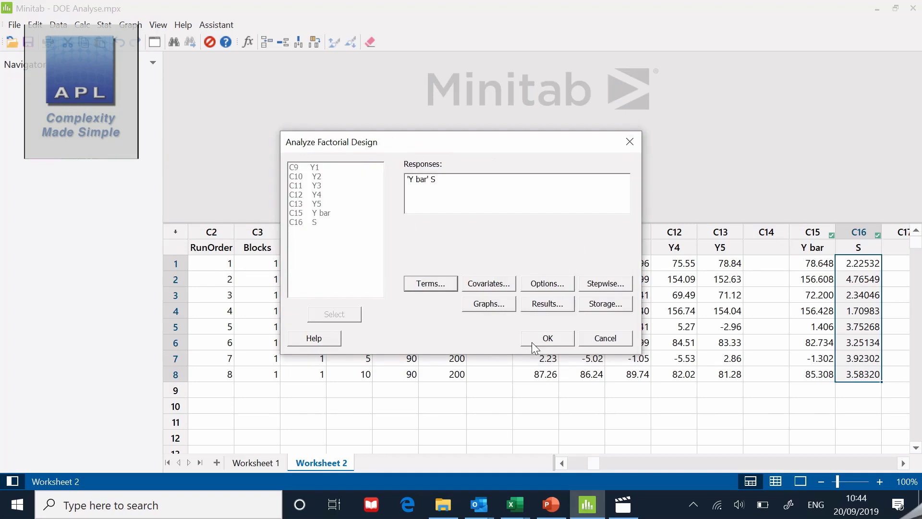
pyautogui.click(491, 303)
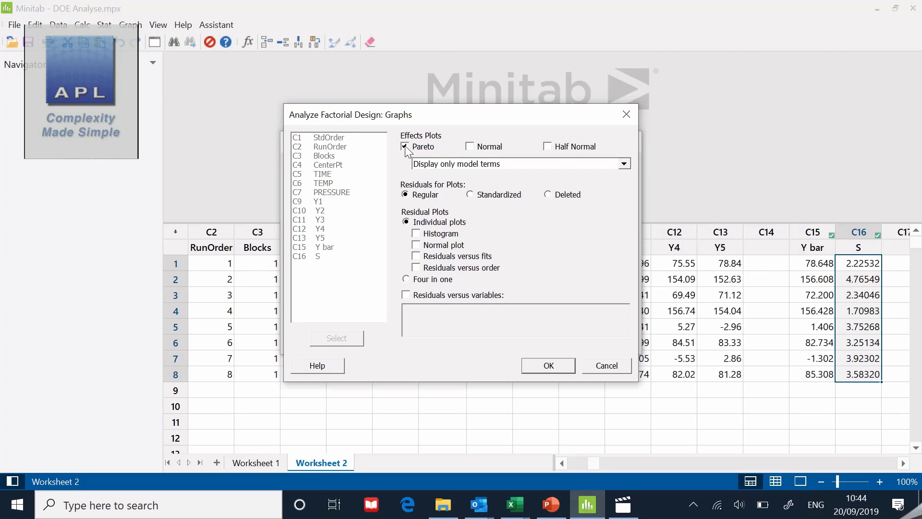
pyautogui.click(547, 365)
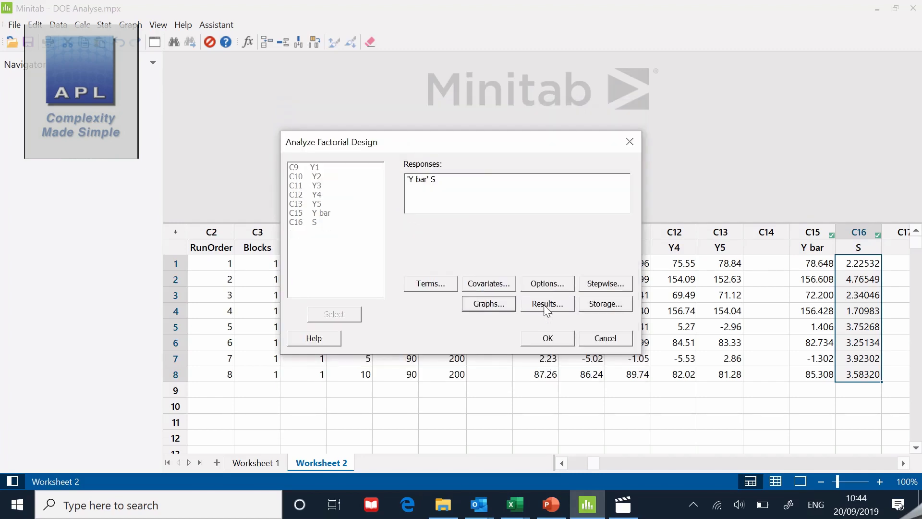
pyautogui.click(546, 284)
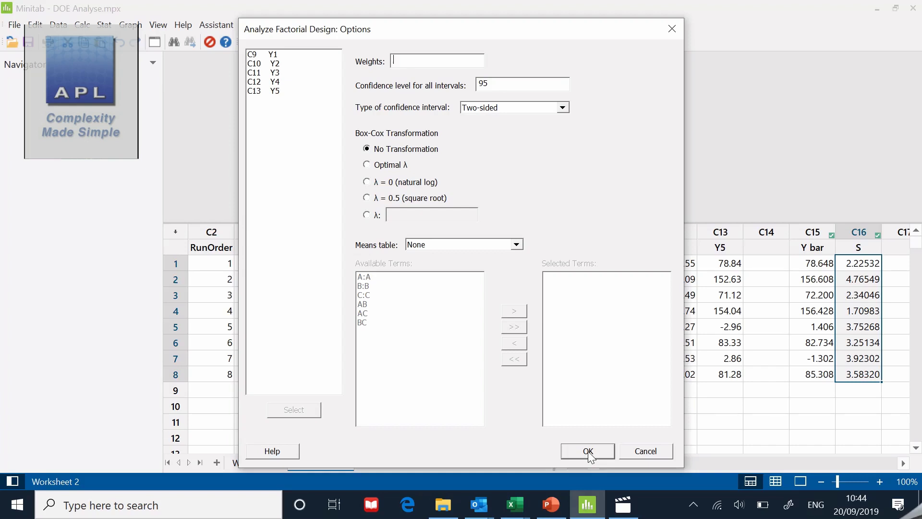
pyautogui.click(588, 451)
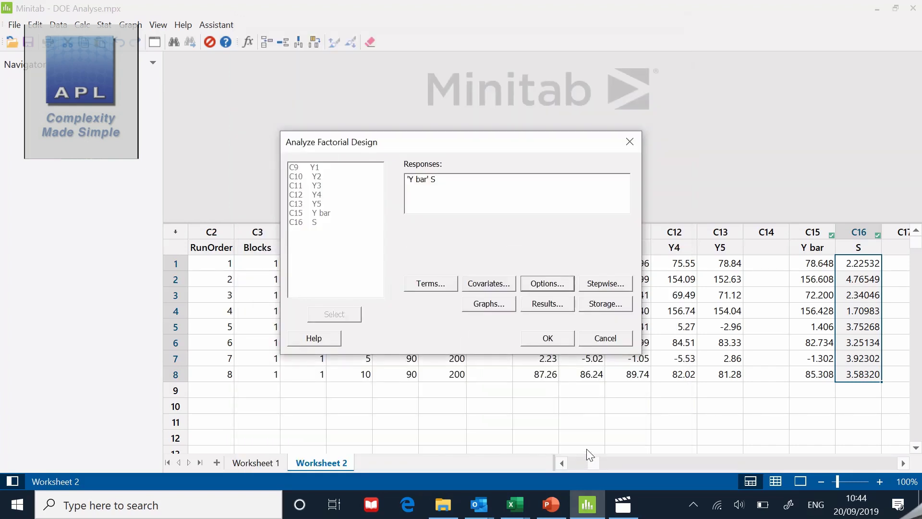
# Limit the results to Model summary and Coefficients, then run the analysis for Y bar and S.
pyautogui.click(547, 304)
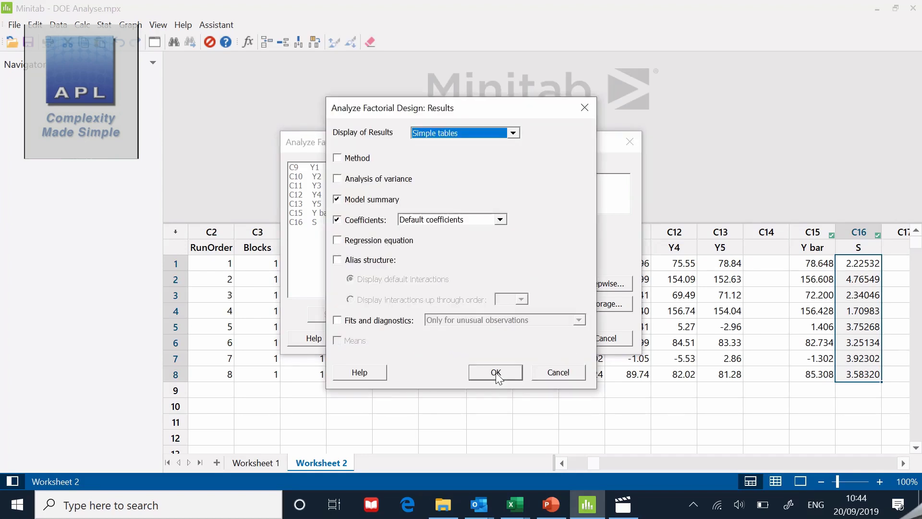
pyautogui.click(337, 158)
pyautogui.click(338, 179)
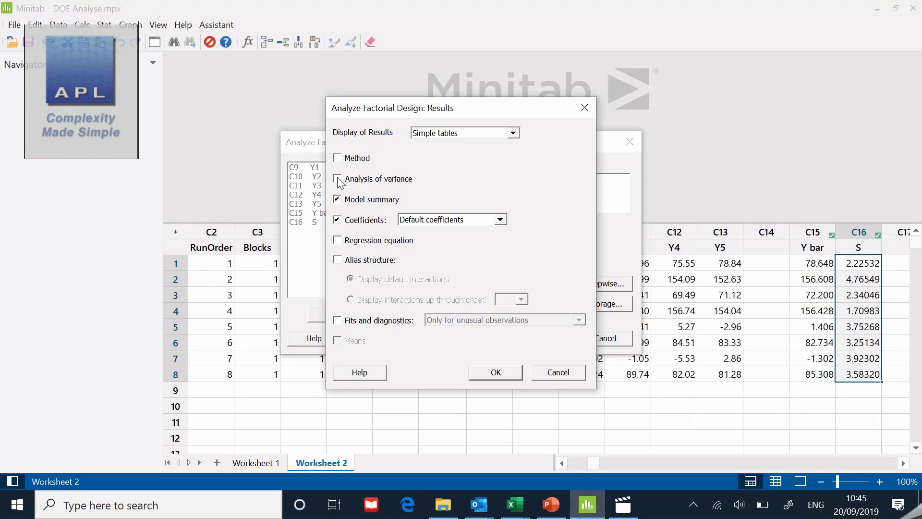
pyautogui.click(337, 180)
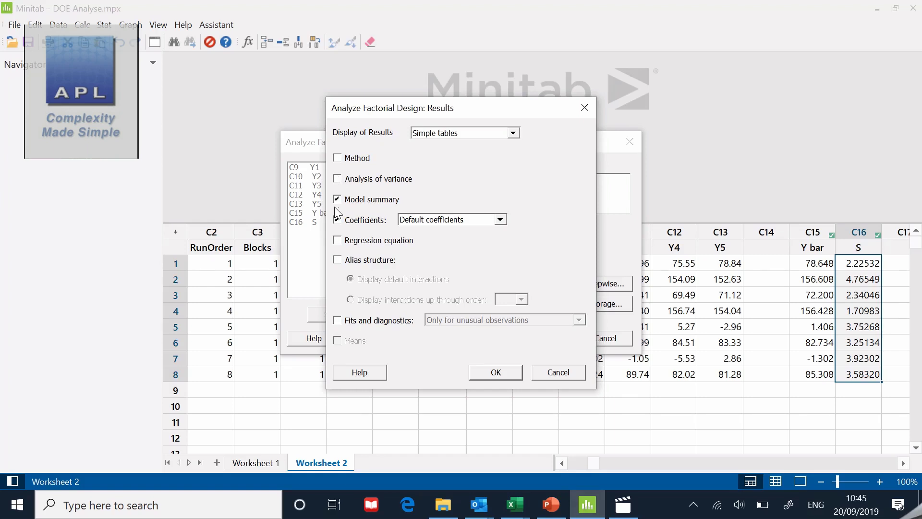
pyautogui.click(338, 261)
pyautogui.click(338, 260)
pyautogui.click(496, 373)
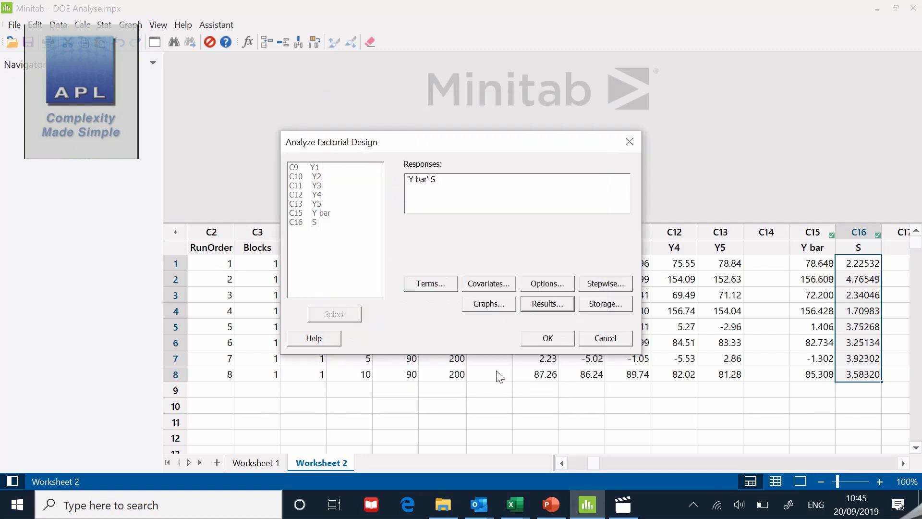
pyautogui.click(540, 343)
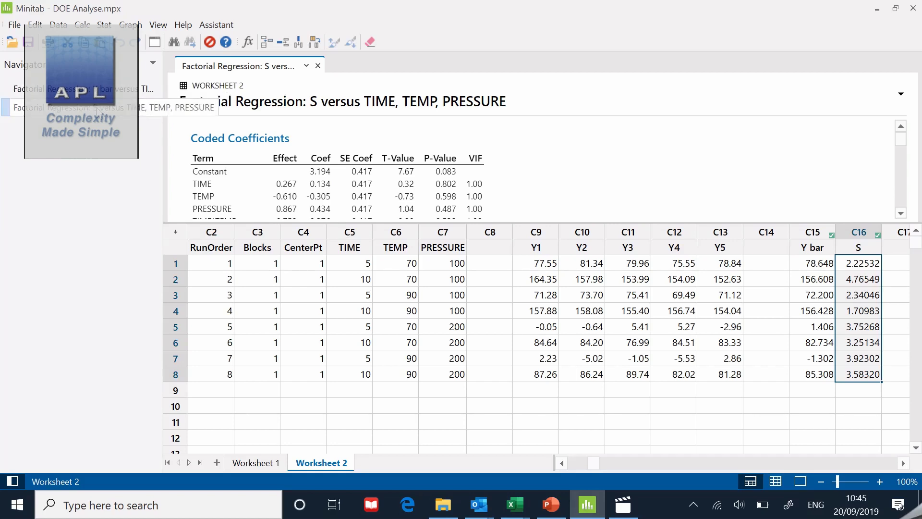
# Switch back and forth between the Y bar and S regression results in the Navigator.
pyautogui.click(92, 90)
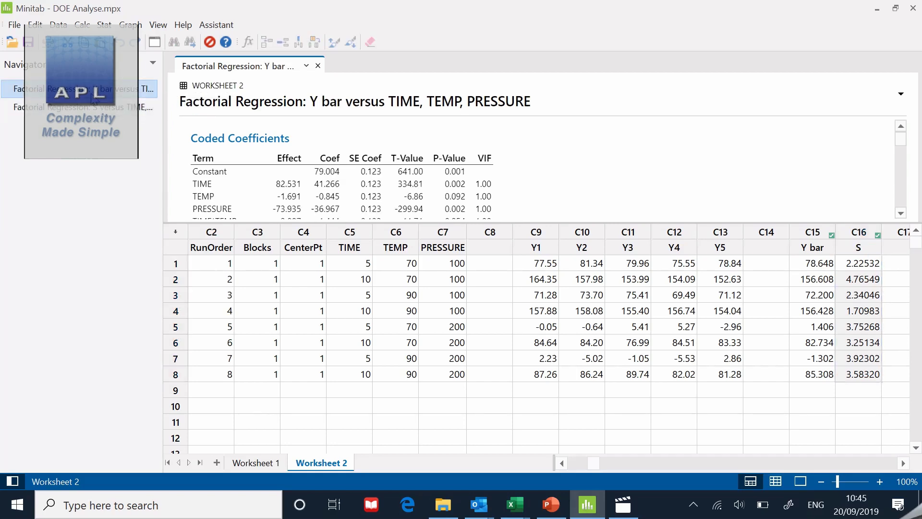
pyautogui.click(96, 108)
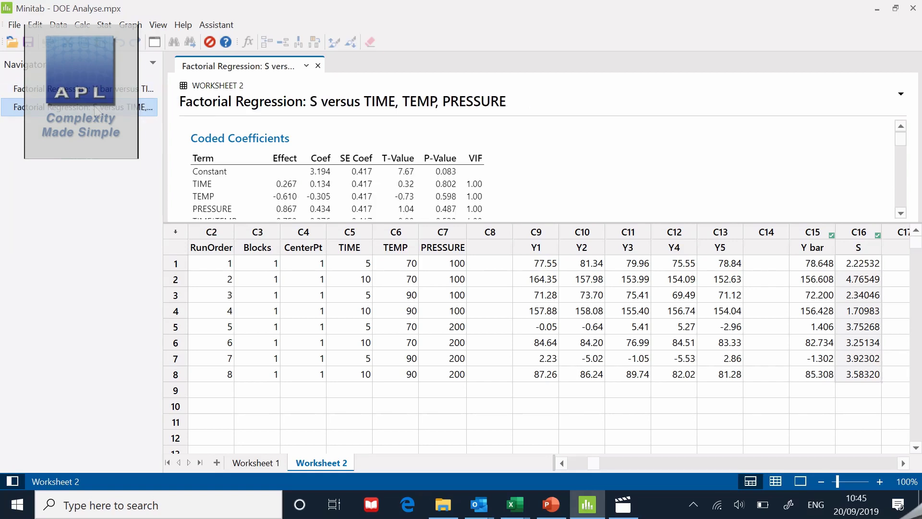
pyautogui.click(92, 90)
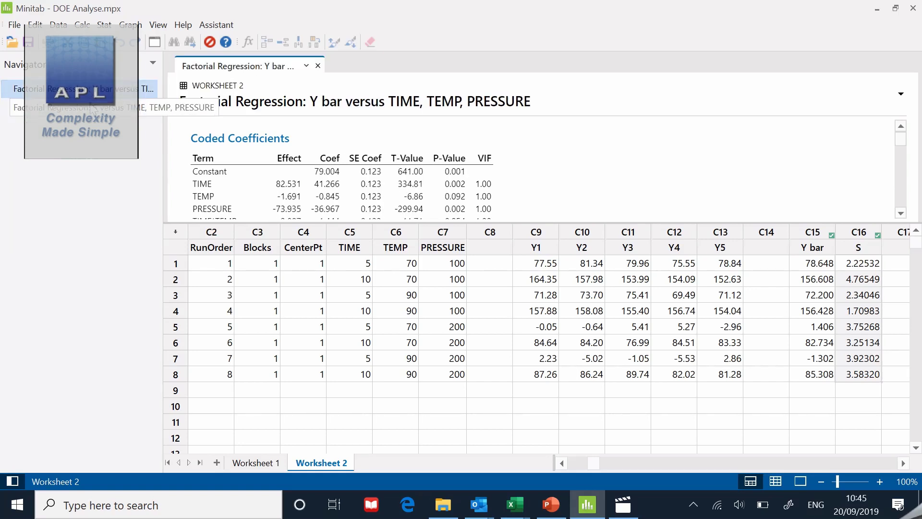
pyautogui.click(95, 109)
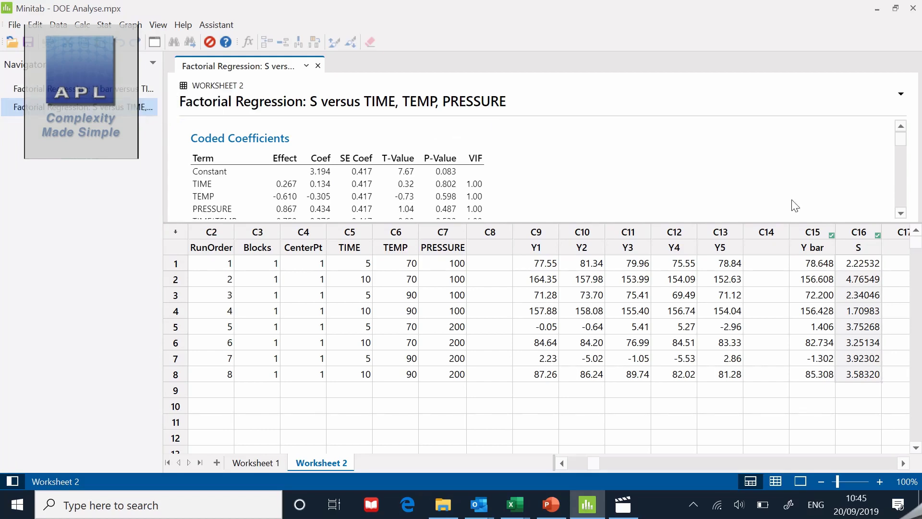
# Review the S regression's Model Summary, then display the Y bar regression results.
pyautogui.moveTo(901, 214); pyautogui.dragTo(901, 216)
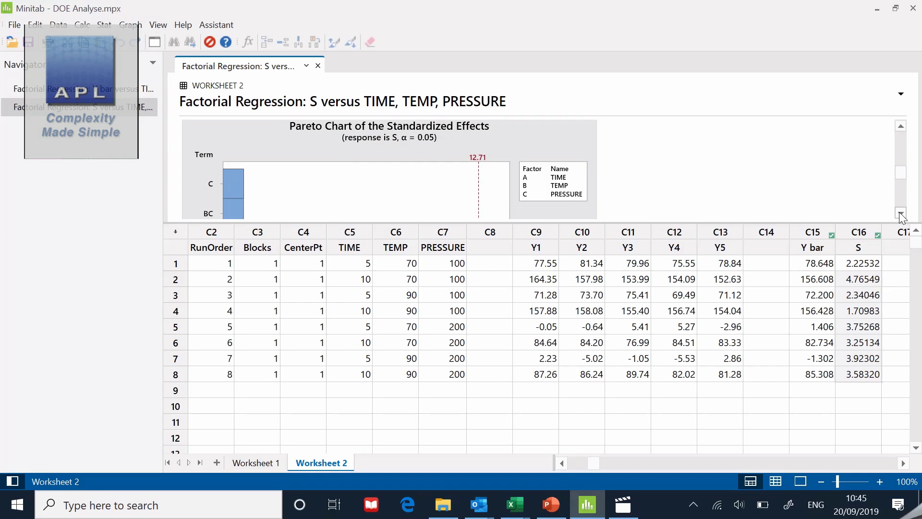
pyautogui.moveTo(902, 216); pyautogui.dragTo(902, 215)
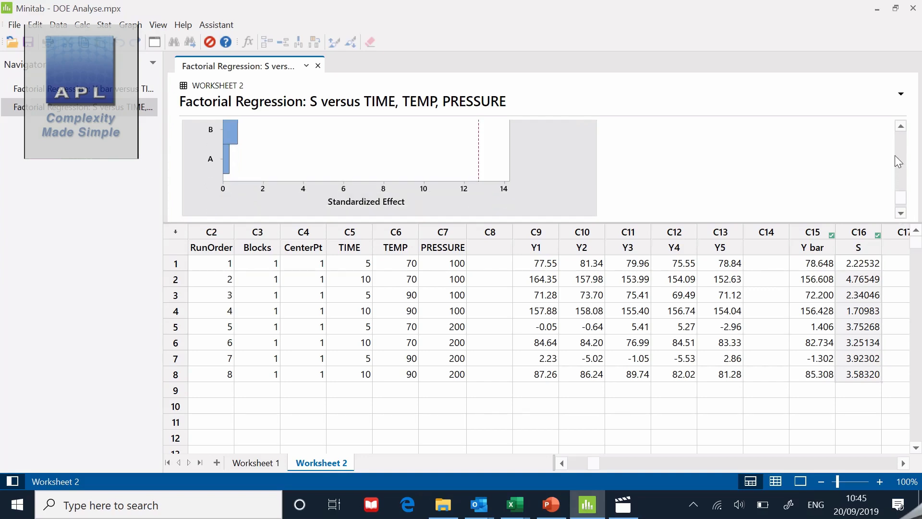
pyautogui.moveTo(901, 126); pyautogui.dragTo(901, 127)
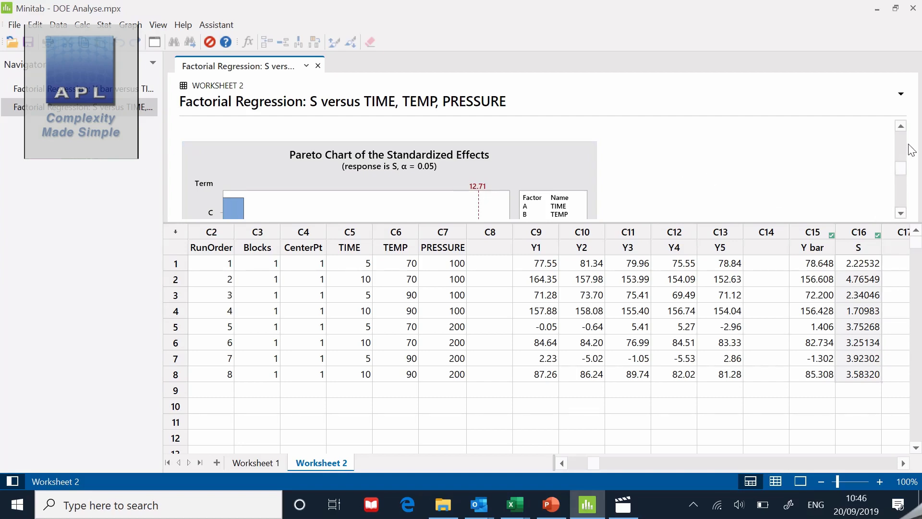
pyautogui.moveTo(901, 127); pyautogui.dragTo(903, 133)
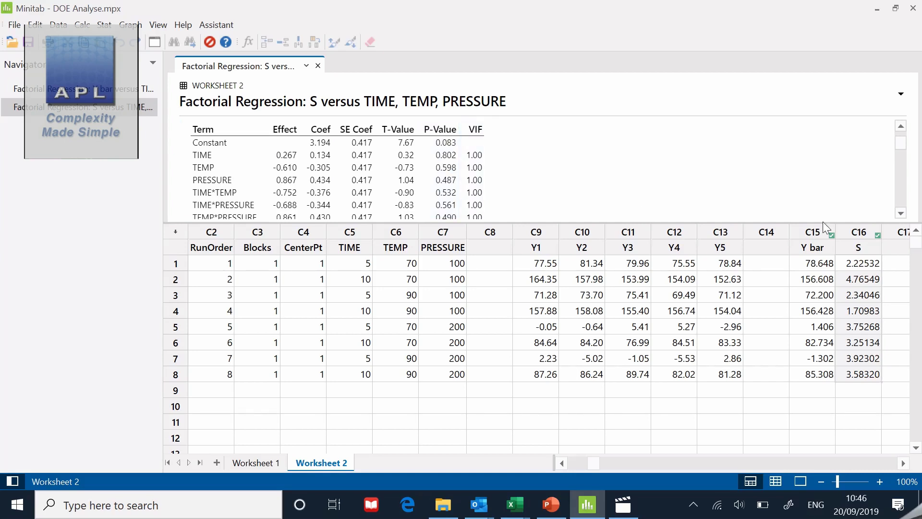
pyautogui.click(900, 214)
pyautogui.click(901, 215)
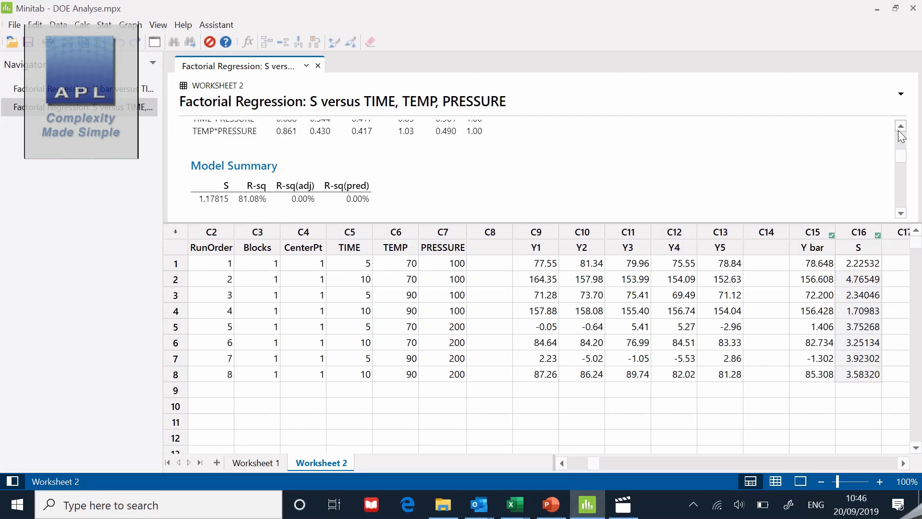
pyautogui.scroll(3, 899, 131)
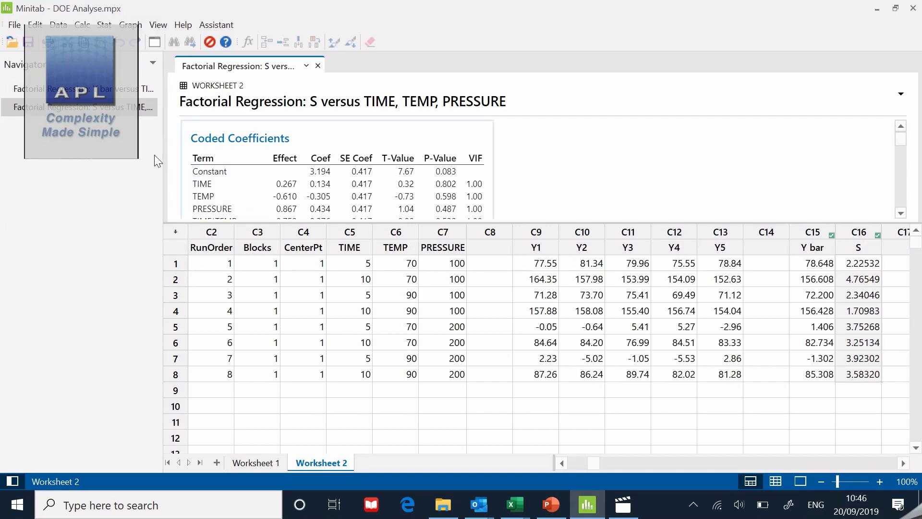
pyautogui.click(96, 87)
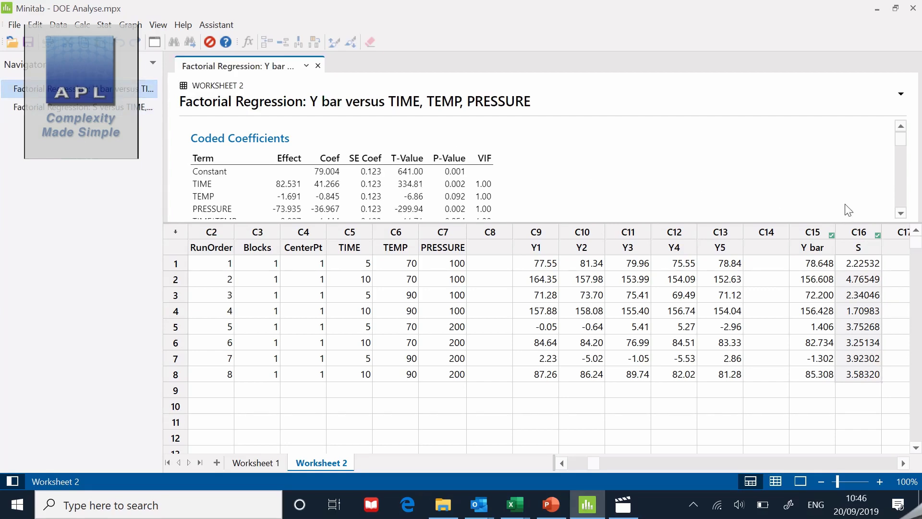
# Enlarge the output pane and scroll through the Y bar Pareto chart, returning to the coefficients.
pyautogui.click(901, 213)
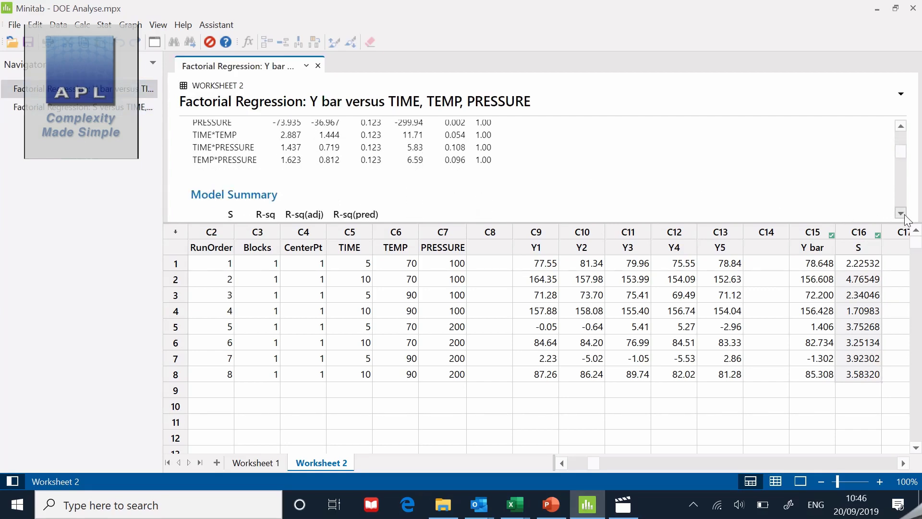
pyautogui.click(901, 213)
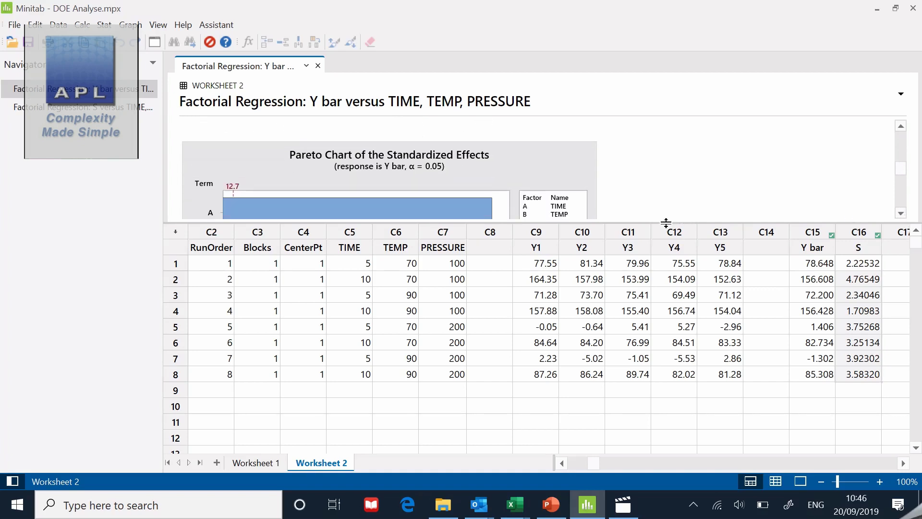
pyautogui.moveTo(666, 222); pyautogui.dragTo(663, 382)
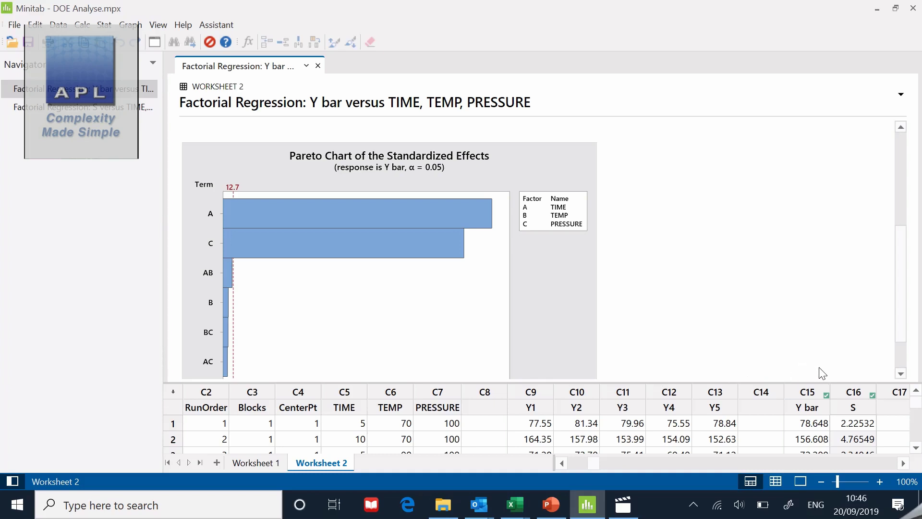
pyautogui.click(901, 373)
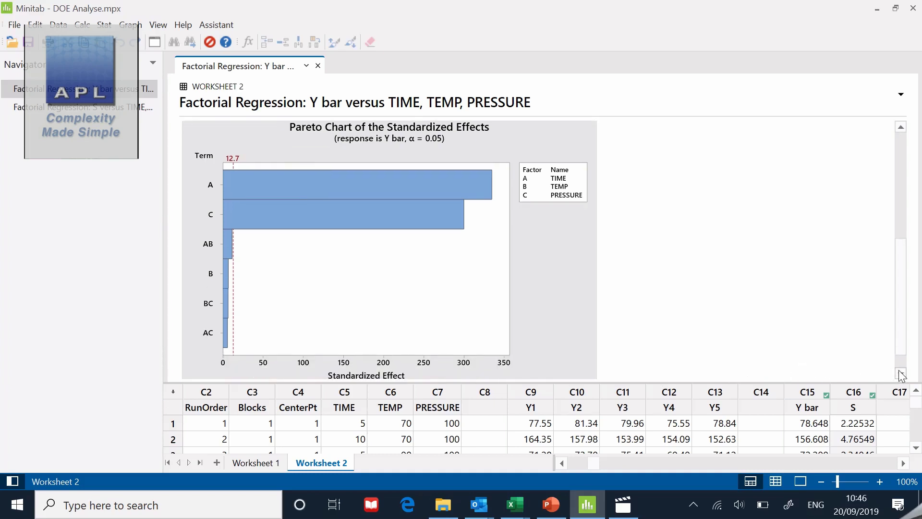
pyautogui.click(901, 373)
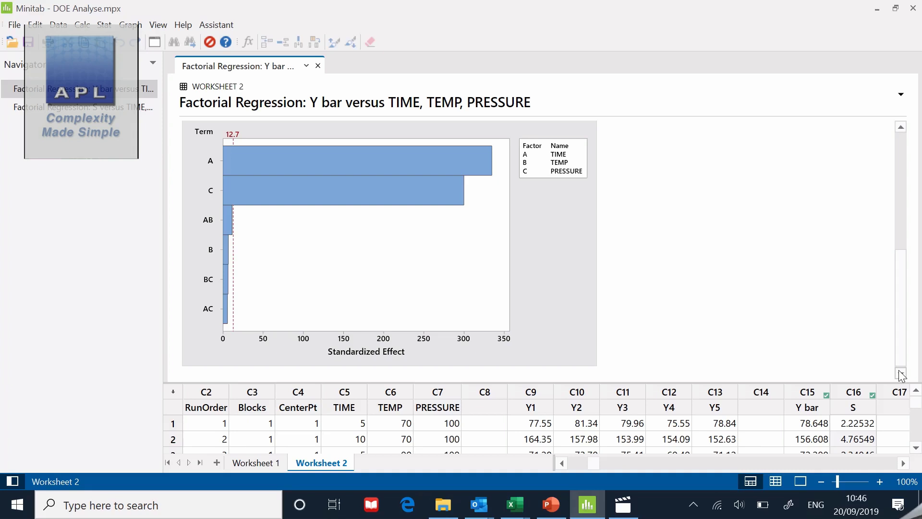
pyautogui.click(901, 128)
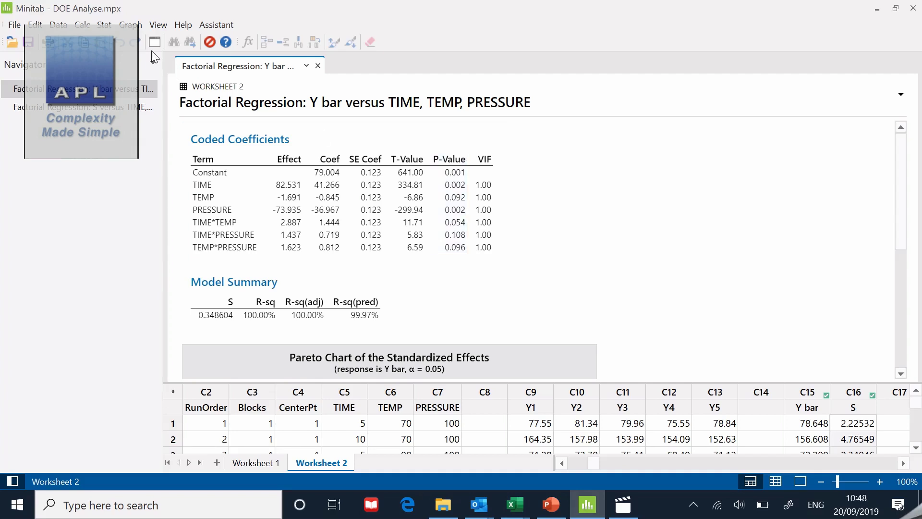
# Reopen Analyze Factorial Design and remove S, leaving Y bar as the only response.
pyautogui.click(105, 30)
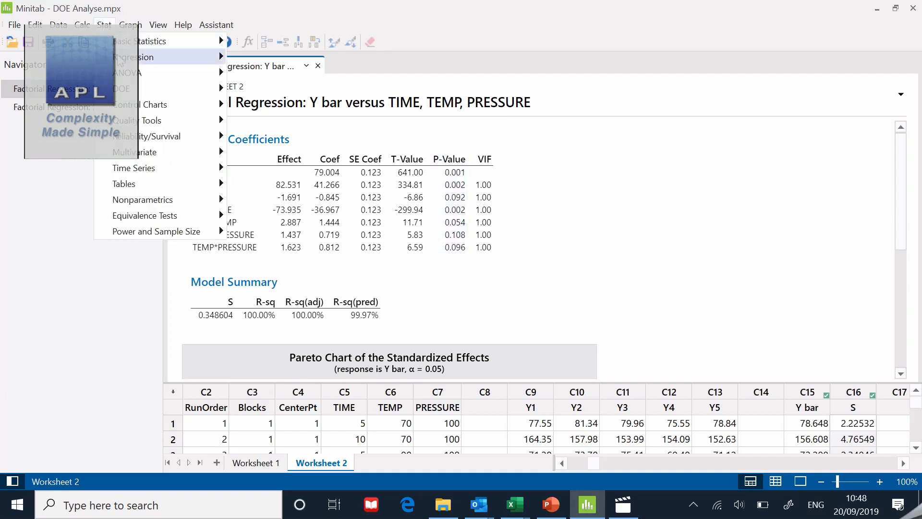
pyautogui.moveTo(147, 92)
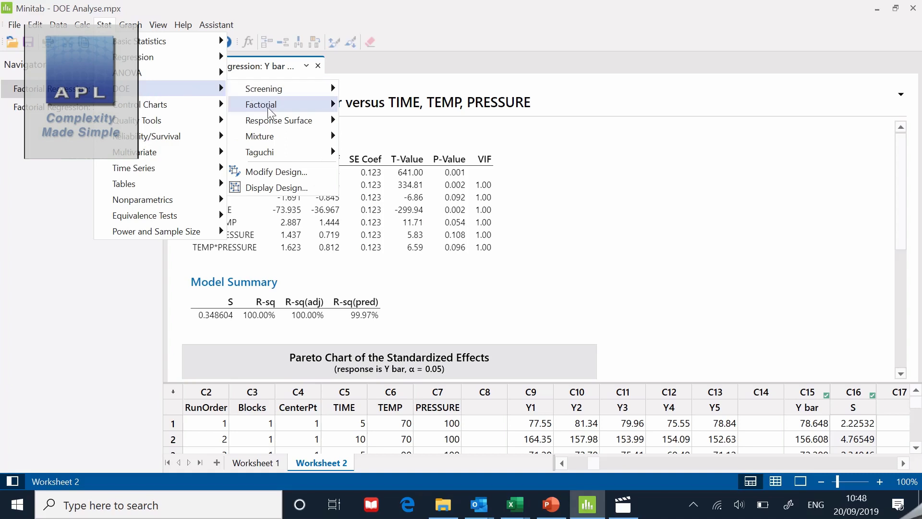
pyautogui.moveTo(271, 107)
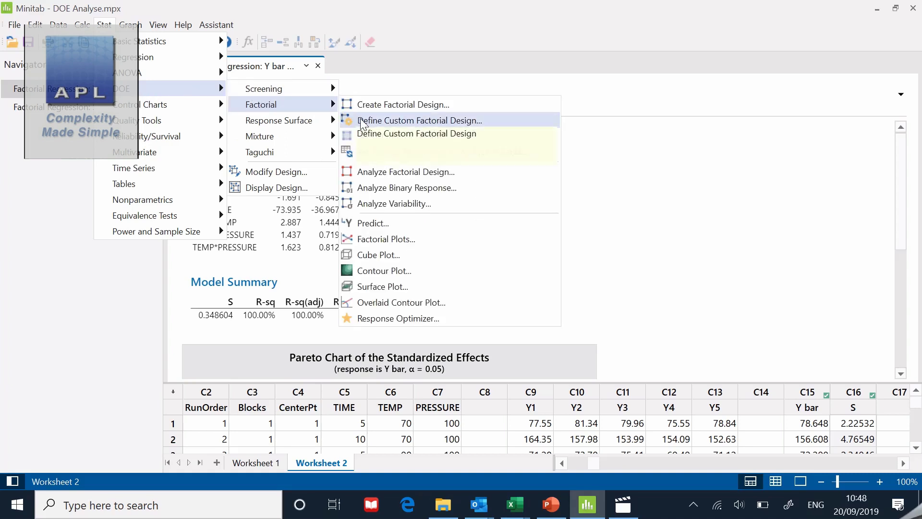
pyautogui.click(387, 176)
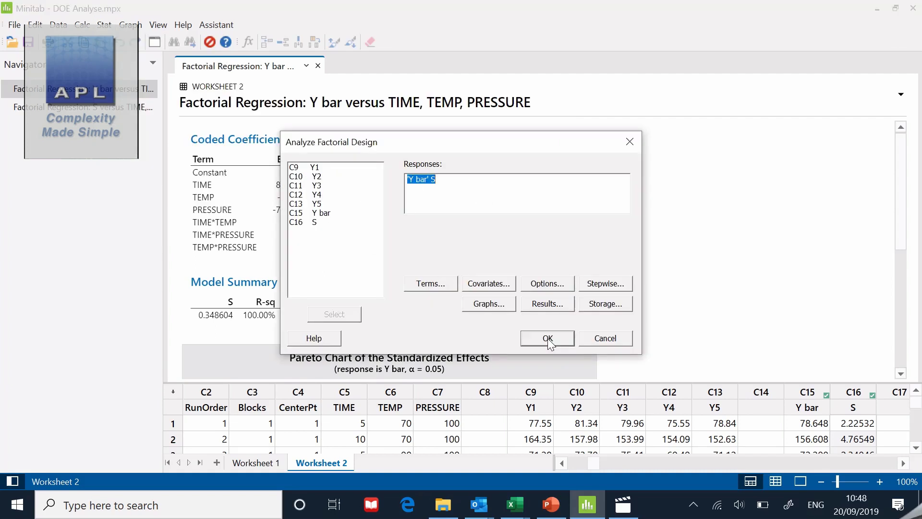
pyautogui.click(455, 180)
pyautogui.press('BackSpace')
# Drop the AC and BC interactions, keeping TIME, TEMP, PRESSURE and AB as terms.
pyautogui.click(439, 285)
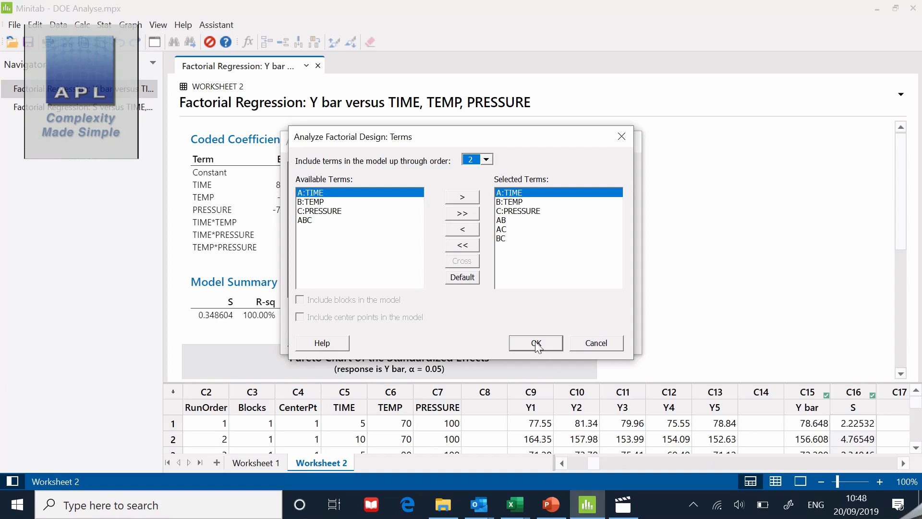
pyautogui.moveTo(457, 135); pyautogui.dragTo(594, 117)
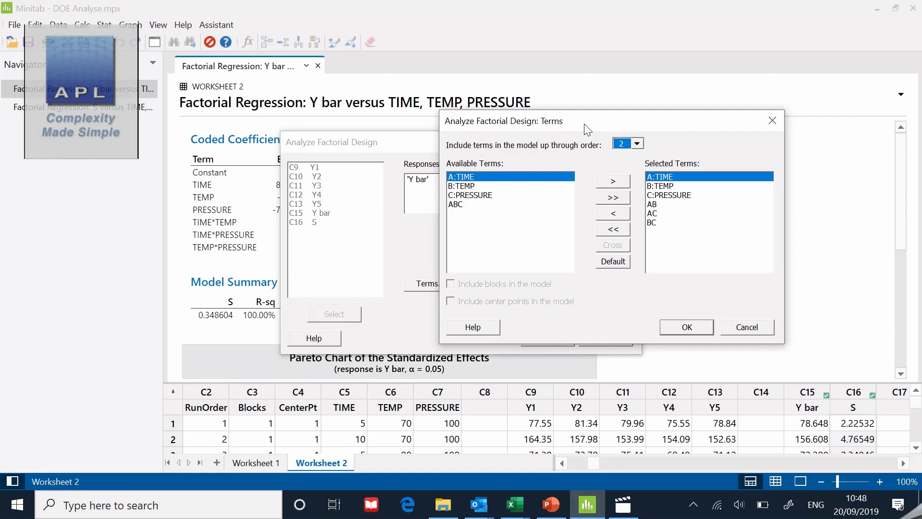
pyautogui.click(653, 214)
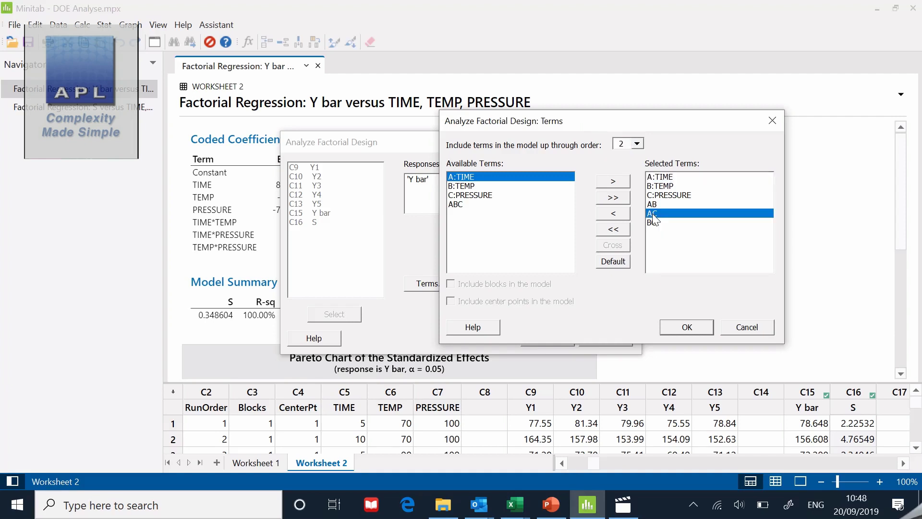
pyautogui.click(610, 216)
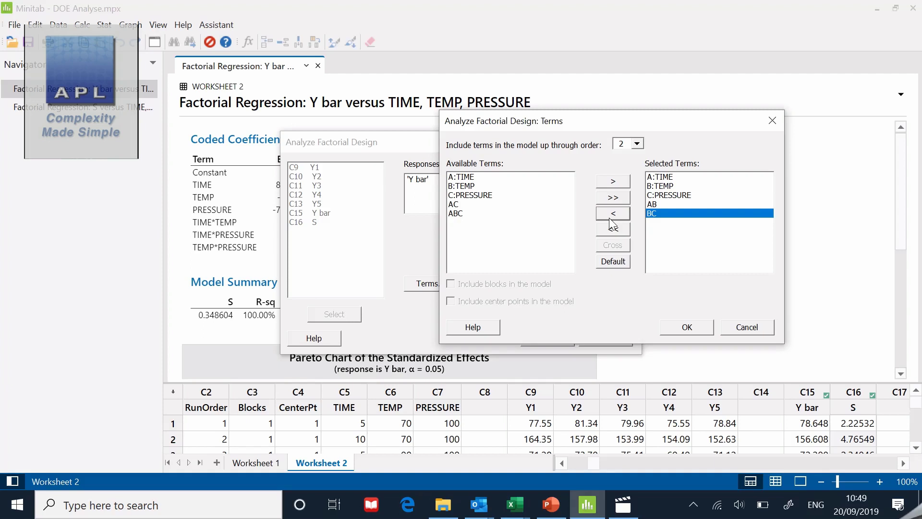
pyautogui.click(609, 216)
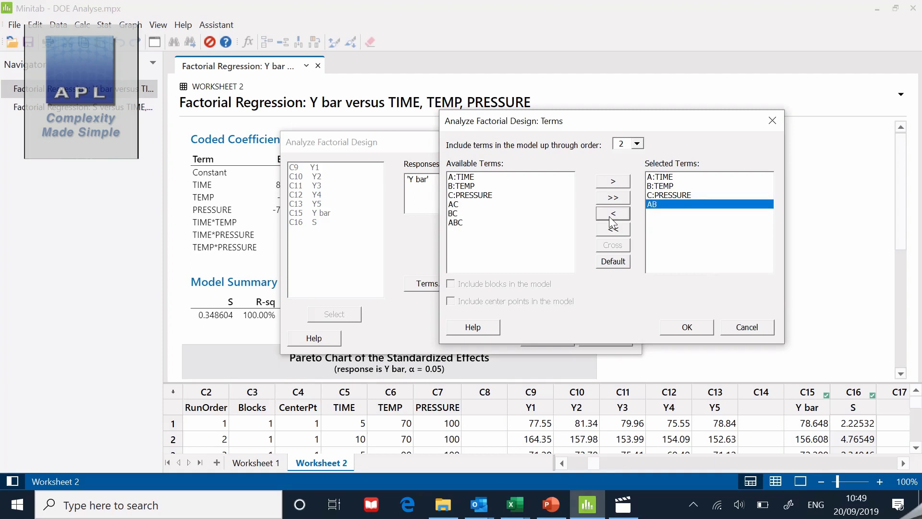
pyautogui.click(685, 327)
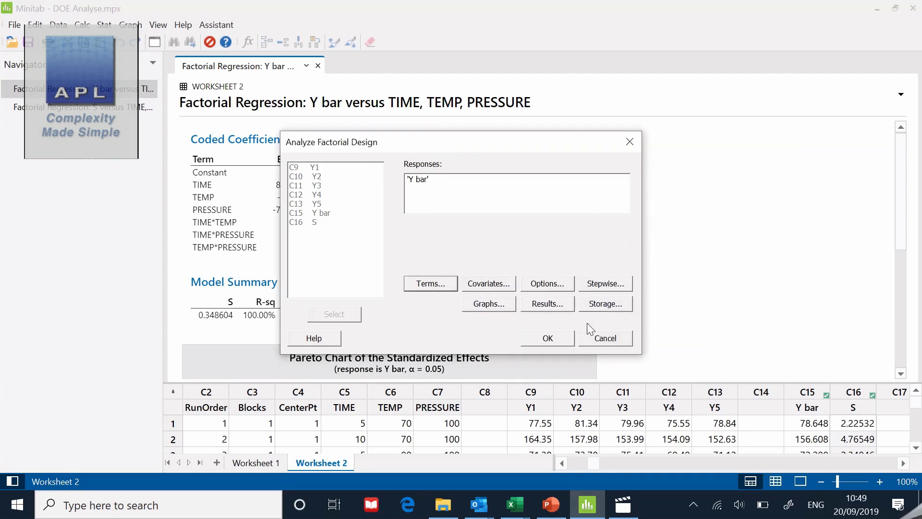
# Run the reduced Y bar model, giving R-sq 99.96% and TIME*TEMP P-value 0.106.
pyautogui.click(548, 338)
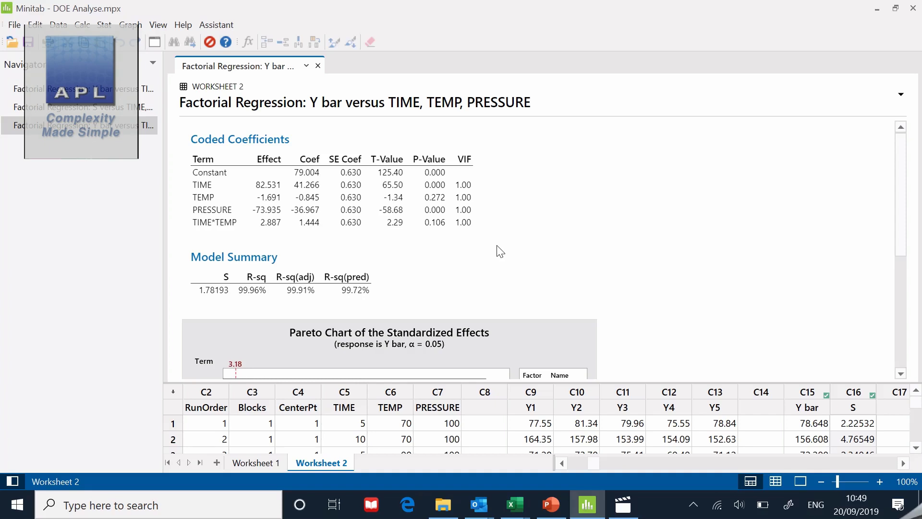
# Remove the AB interaction and B:TEMP from the factorial model terms, then rerun the Y bar analysis.
pyautogui.click(104, 25)
pyautogui.moveTo(145, 85)
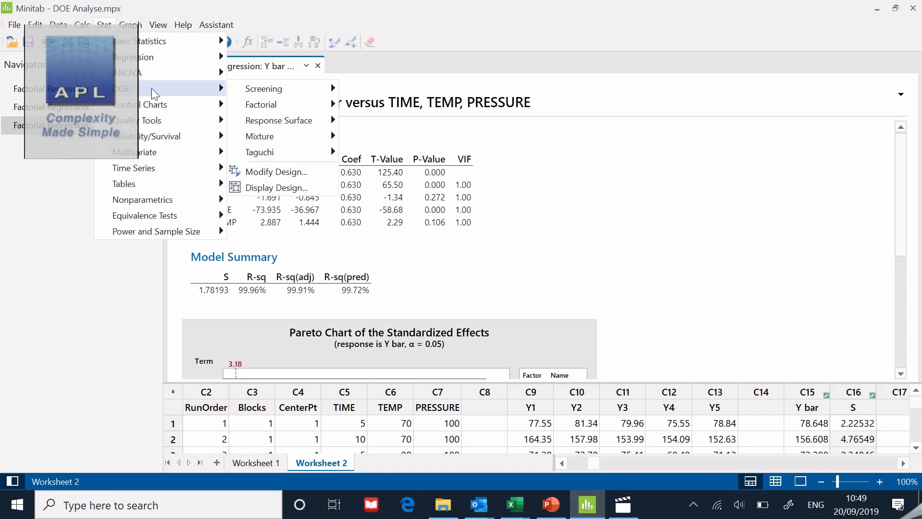
pyautogui.moveTo(269, 106)
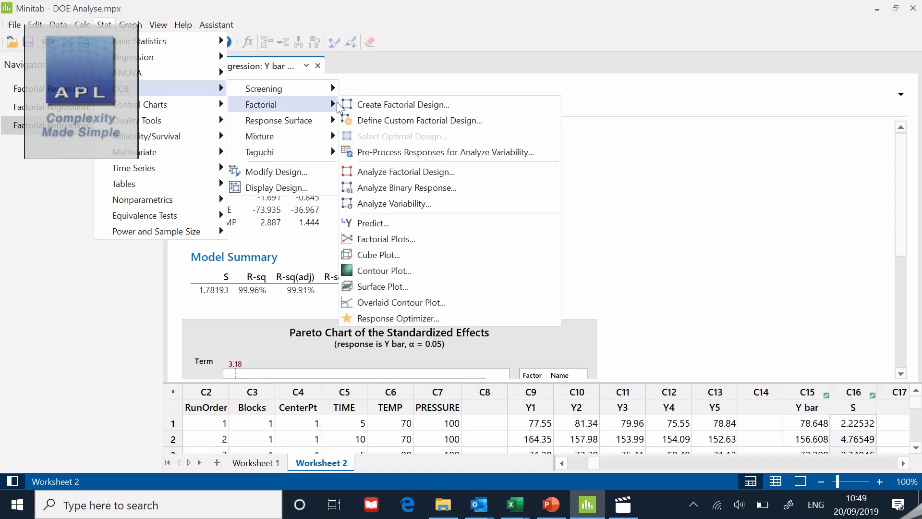
pyautogui.click(387, 172)
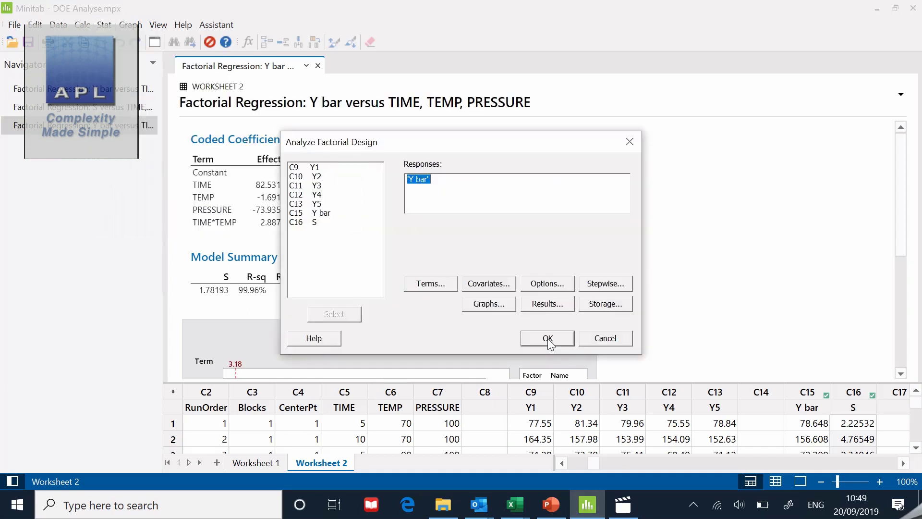
pyautogui.click(448, 284)
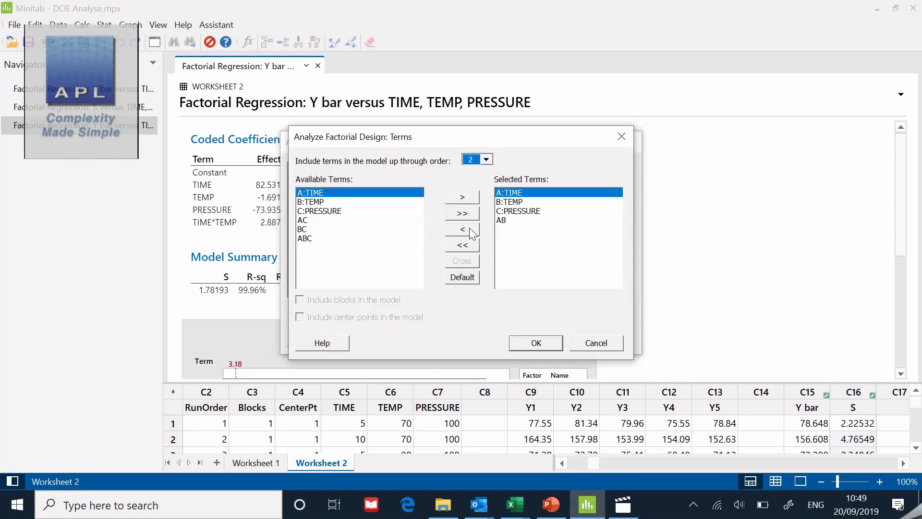
pyautogui.click(501, 220)
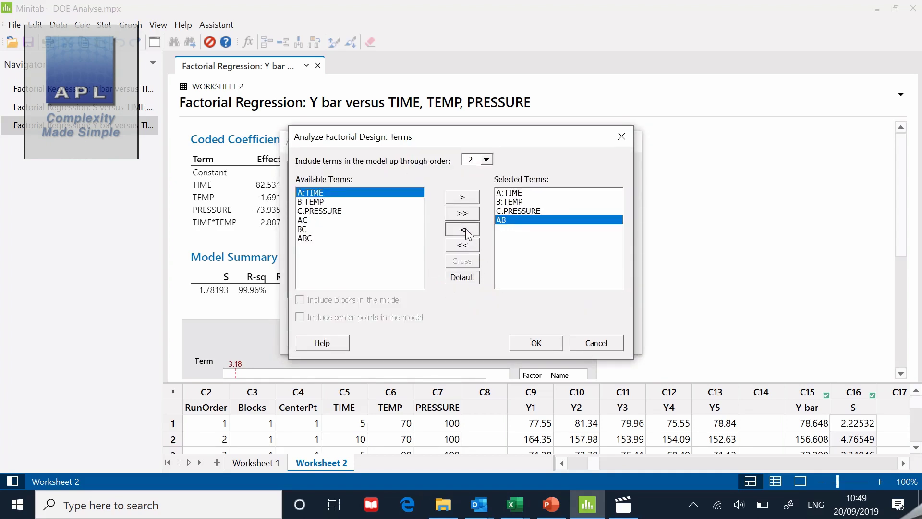
pyautogui.click(464, 230)
pyautogui.click(505, 202)
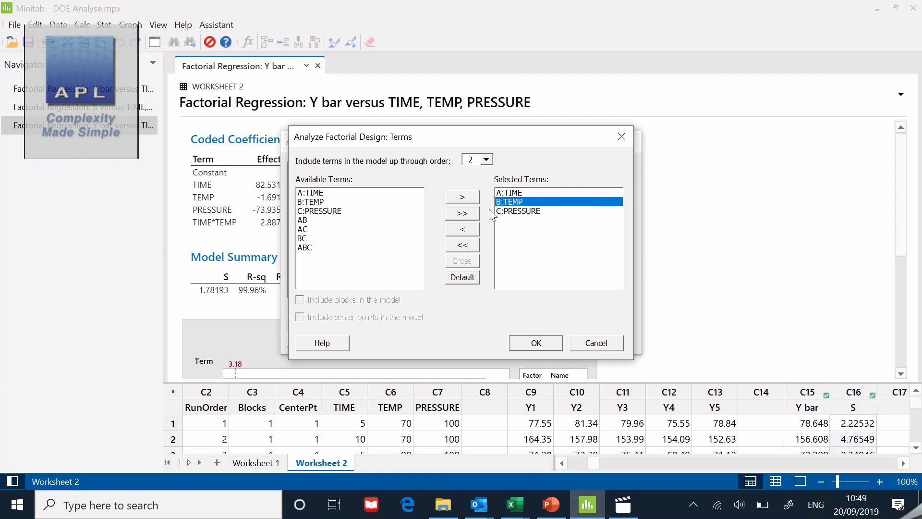
pyautogui.click(464, 230)
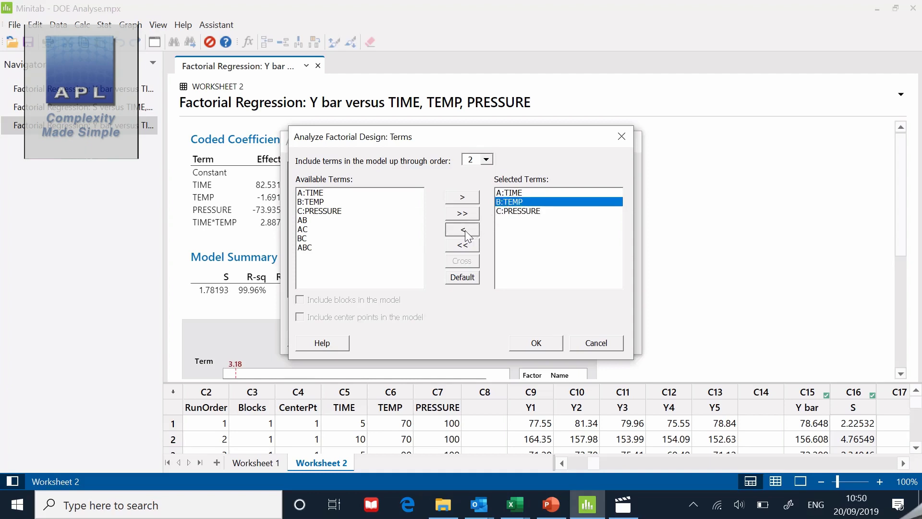
pyautogui.click(537, 343)
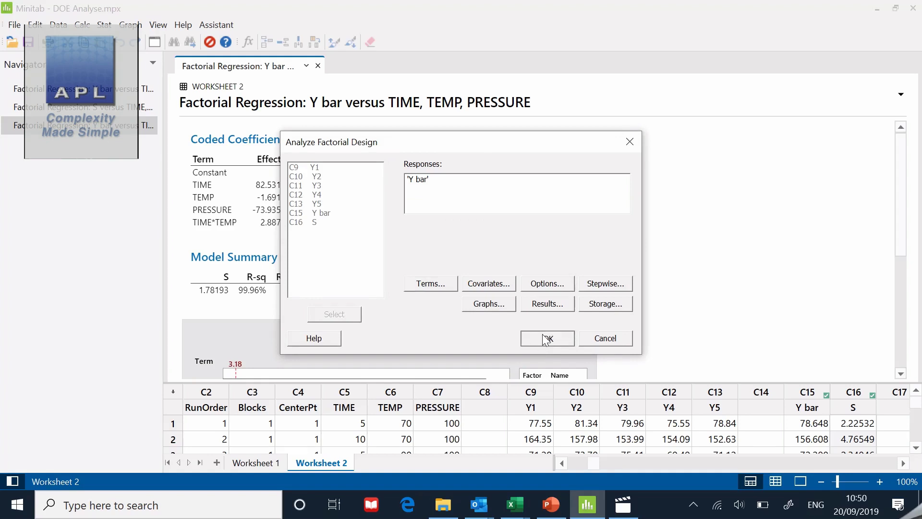
pyautogui.click(546, 339)
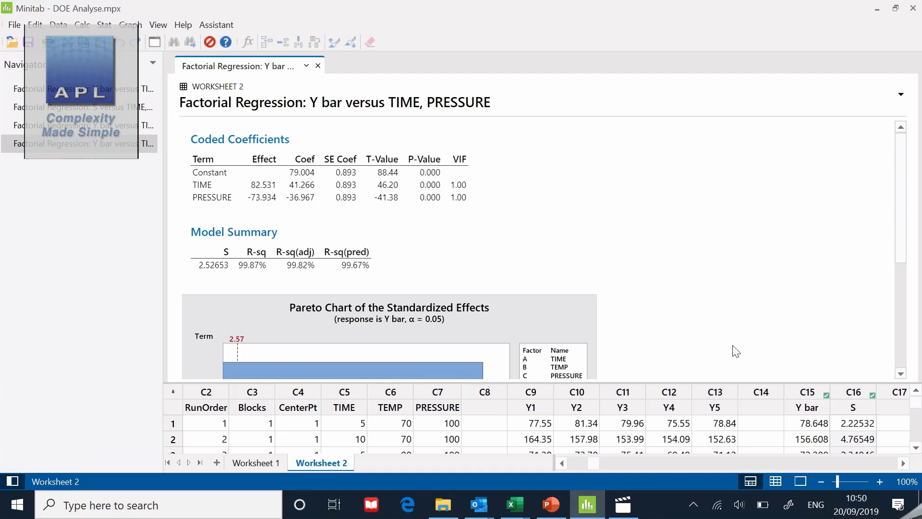
# Check the new Pareto chart and coefficients, then enlarge the worksheet to show all eight runs.
pyautogui.click(901, 375)
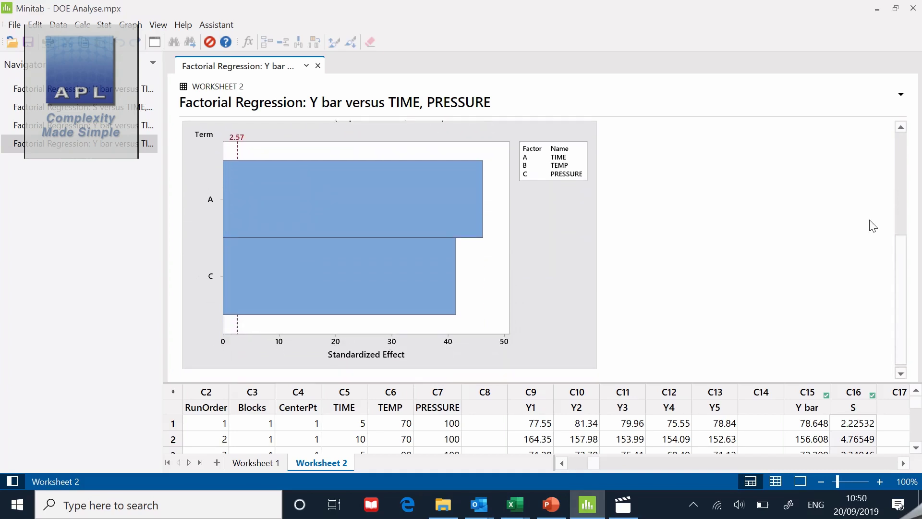
pyautogui.click(901, 127)
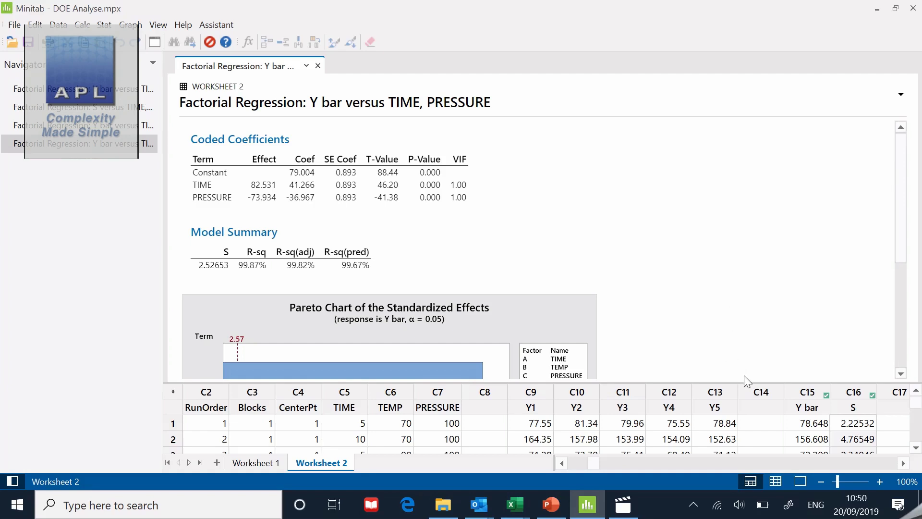
pyautogui.moveTo(746, 383); pyautogui.dragTo(743, 204)
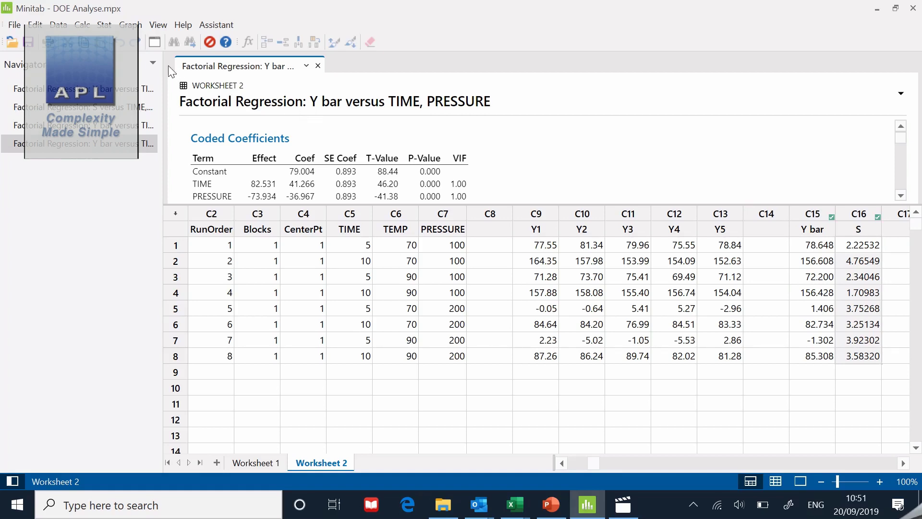
# In the Response Optimizer, set Y bar's goal to Target 95 and view its Setup bounds.
pyautogui.click(105, 25)
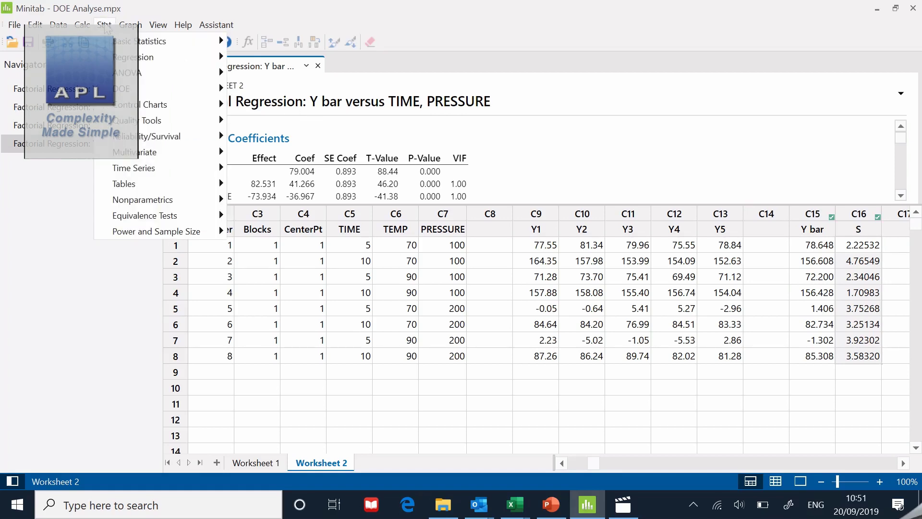
pyautogui.moveTo(143, 87)
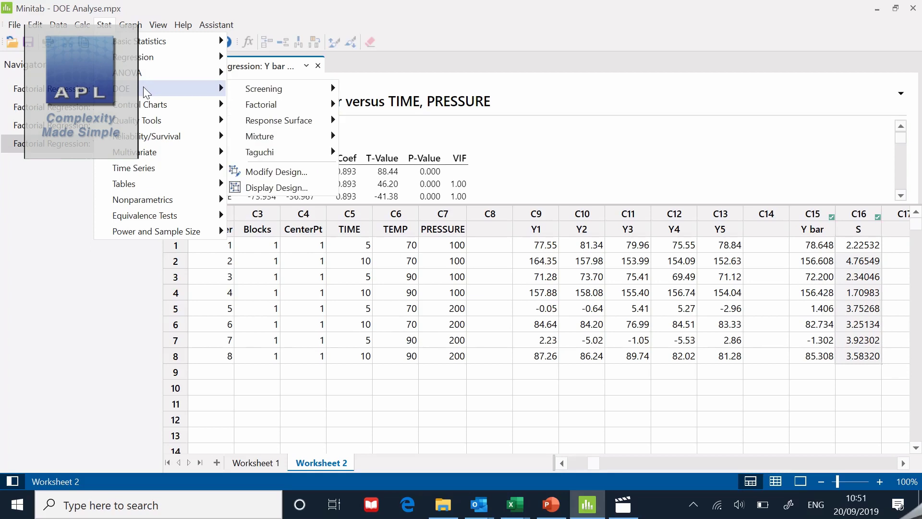
pyautogui.moveTo(307, 105)
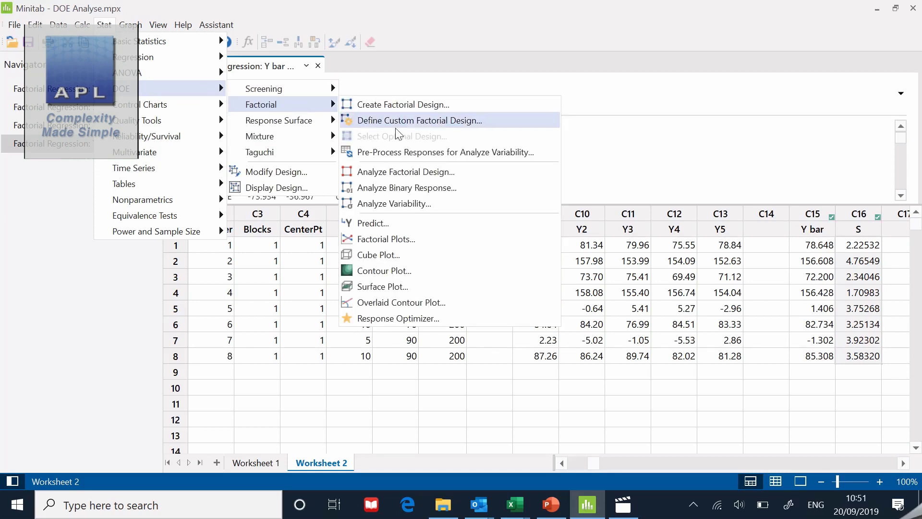
pyautogui.click(401, 316)
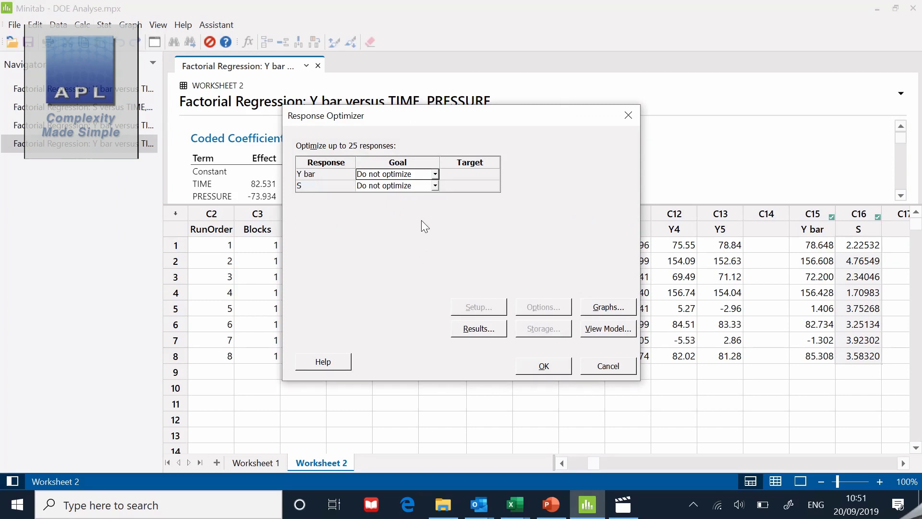
pyautogui.click(435, 175)
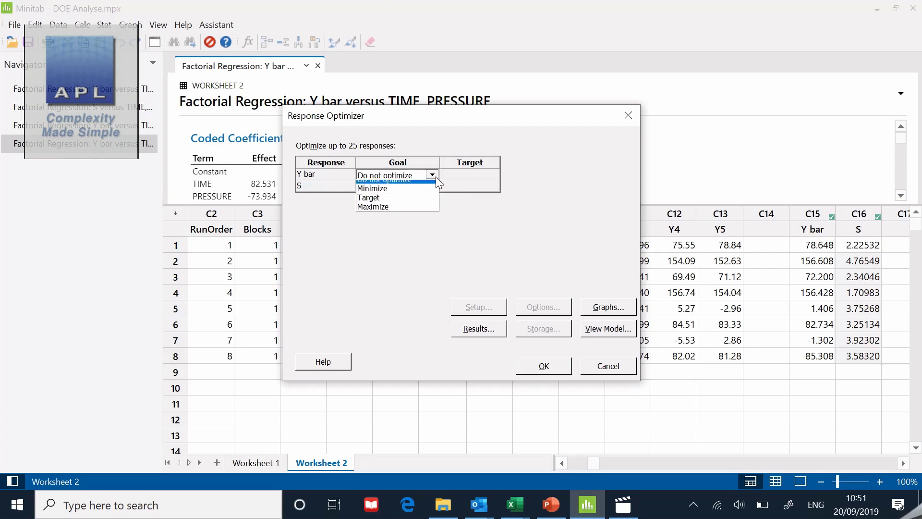
pyautogui.click(431, 204)
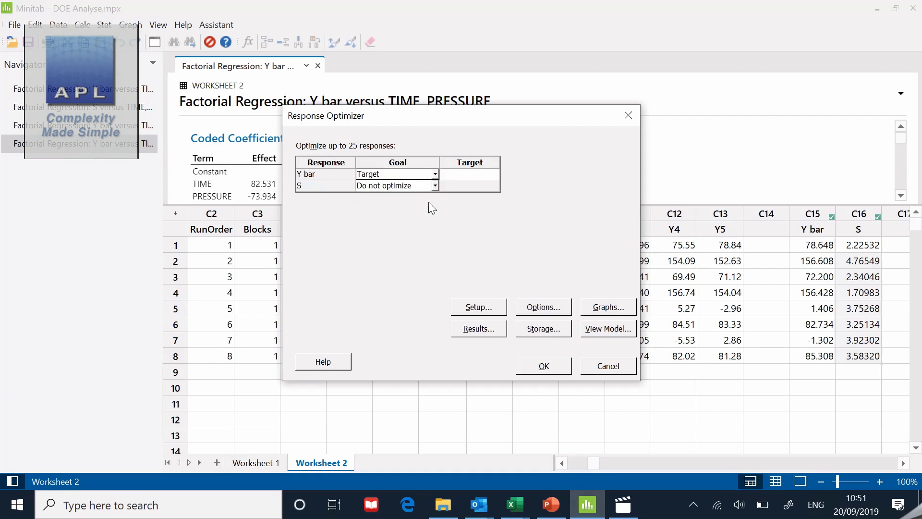
pyautogui.click(460, 174)
pyautogui.write('95')
pyautogui.click(473, 307)
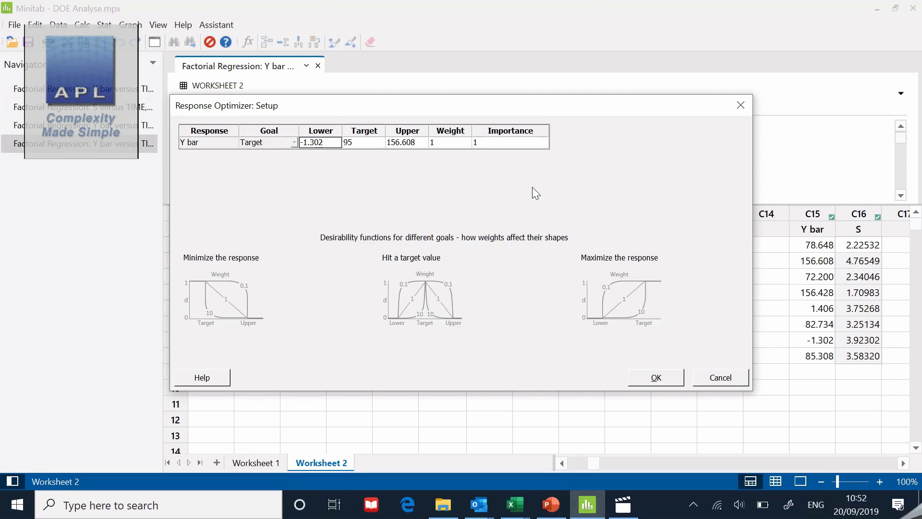
# Review the Results, Graphs and View Model options, keeping the optimization plot, and run the optimizer.
pyautogui.click(712, 378)
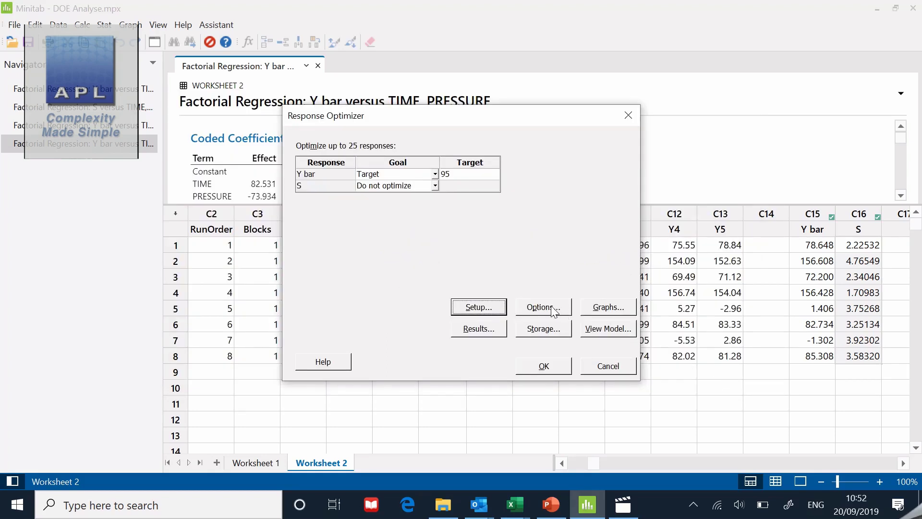
pyautogui.click(484, 328)
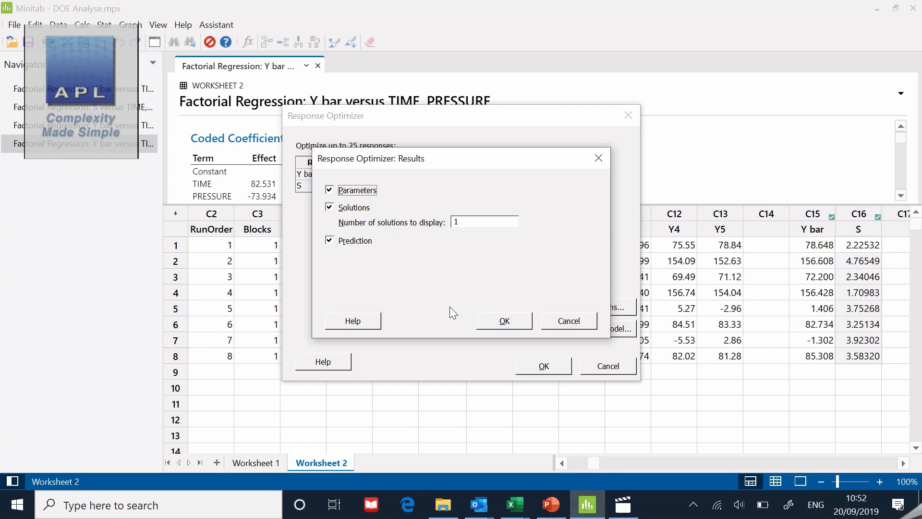
pyautogui.click(557, 329)
pyautogui.click(617, 313)
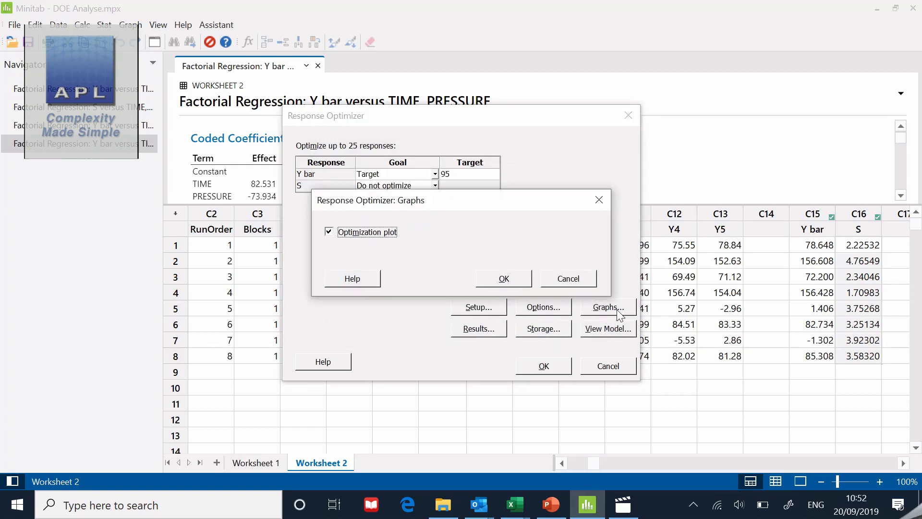
pyautogui.click(518, 281)
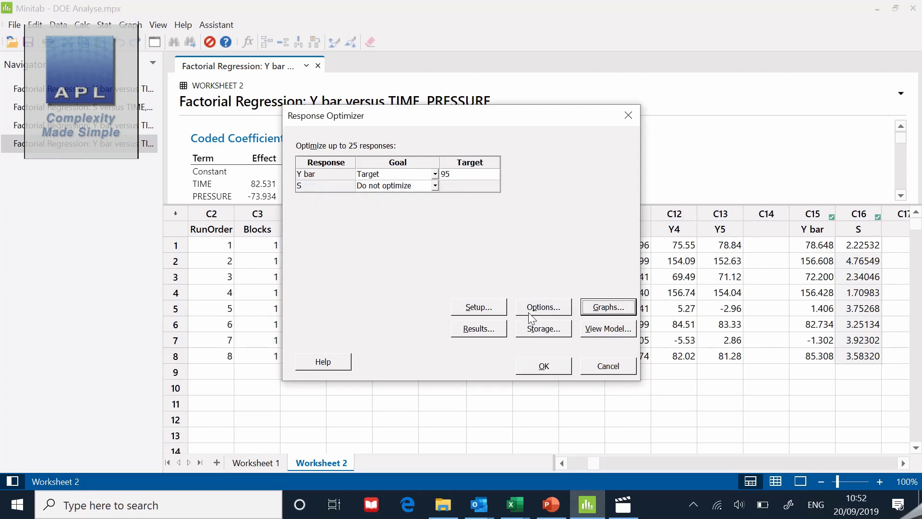
pyautogui.click(586, 329)
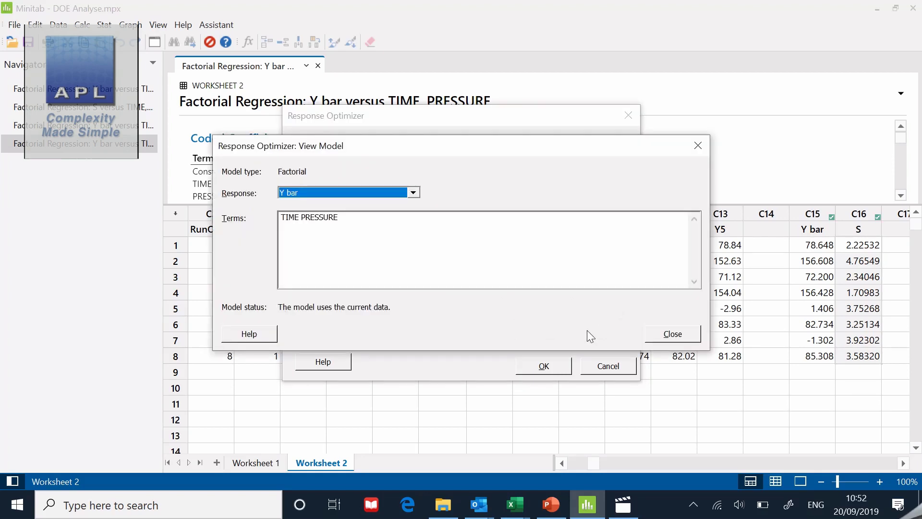
pyautogui.click(669, 333)
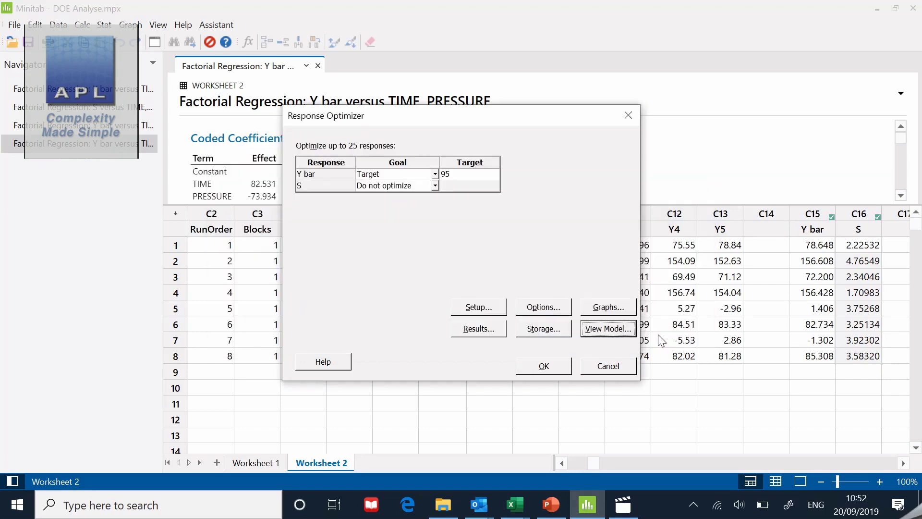
pyautogui.click(542, 369)
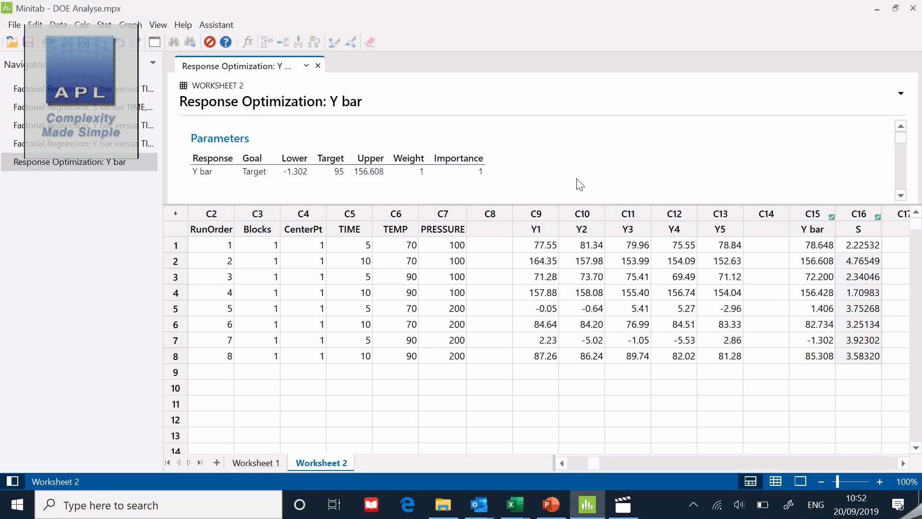
# Enlarge the output pane and scroll through the TIME 7.5, PRESSURE 128.364 solution and optimization plot.
pyautogui.moveTo(583, 203); pyautogui.dragTo(582, 322)
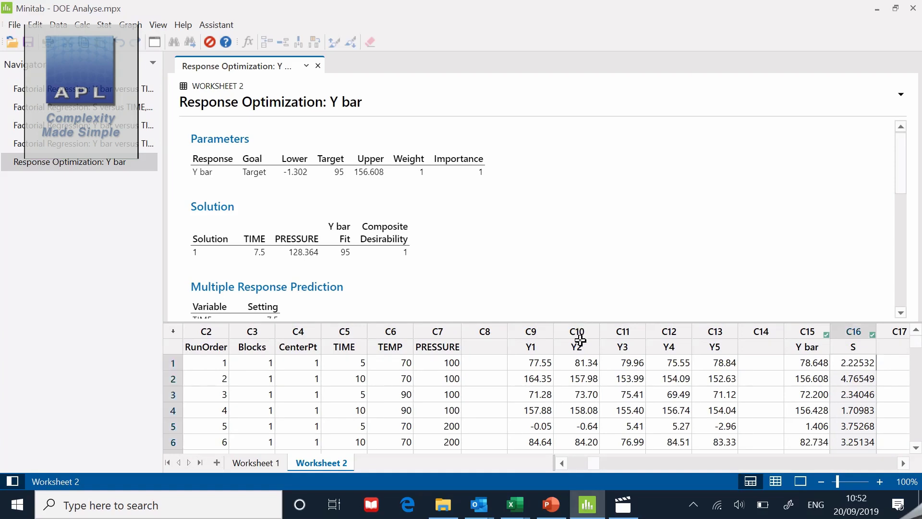
pyautogui.click(577, 332)
pyautogui.moveTo(606, 322); pyautogui.dragTo(615, 382)
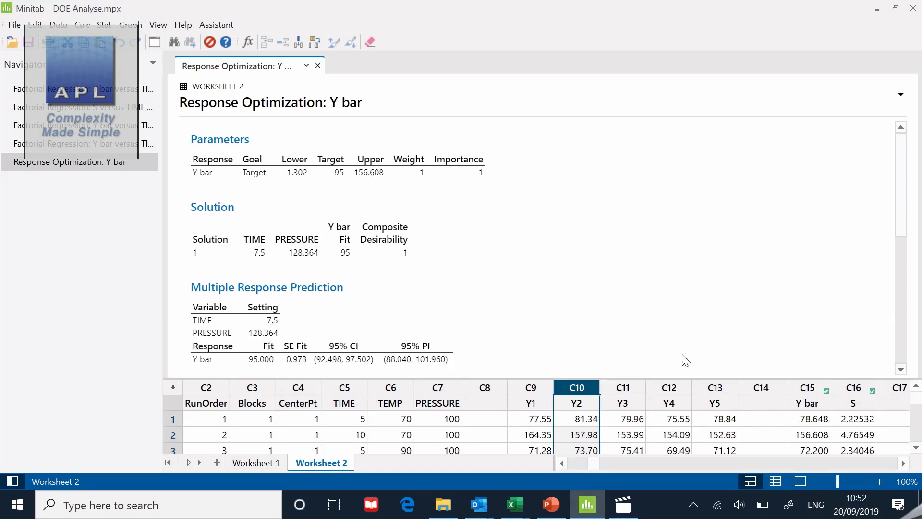
pyautogui.click(901, 369)
pyautogui.click(900, 369)
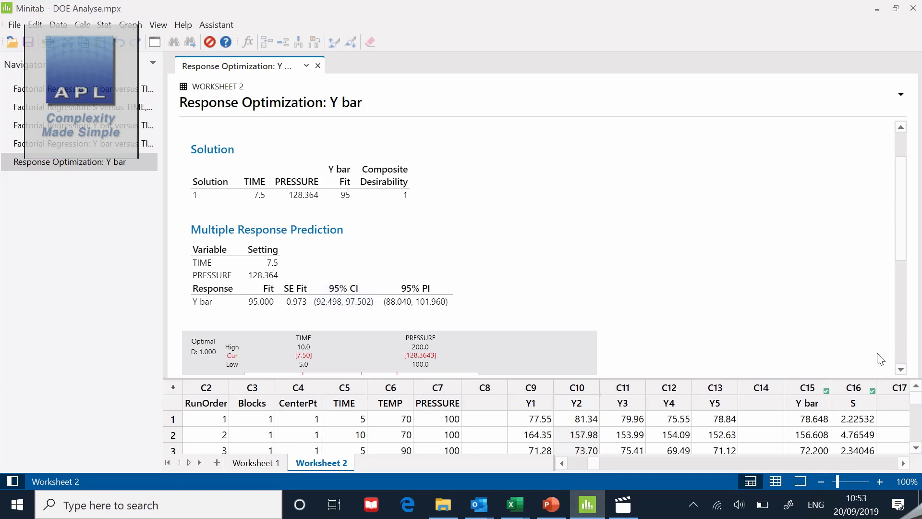
pyautogui.click(901, 369)
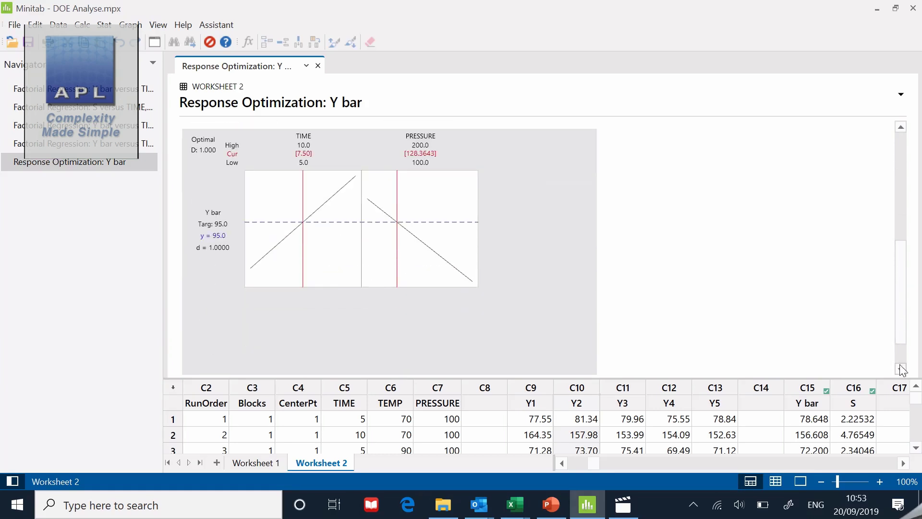
pyautogui.click(901, 128)
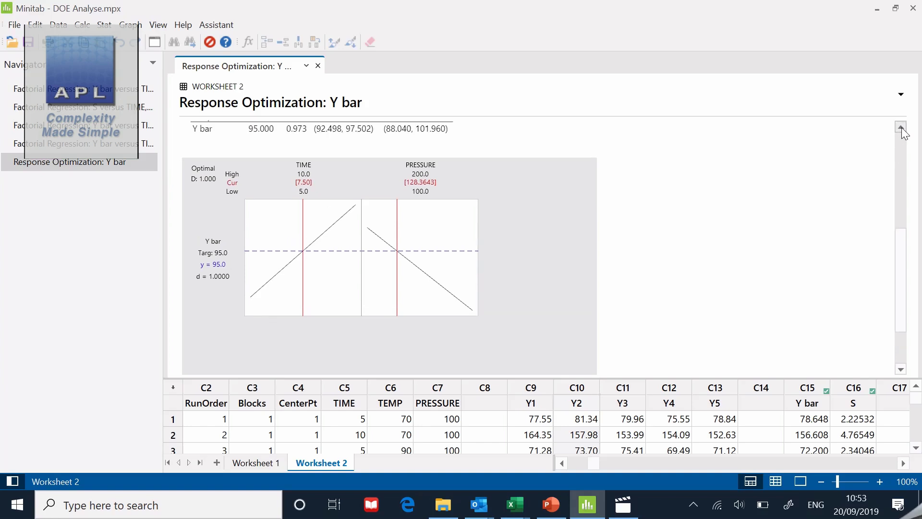